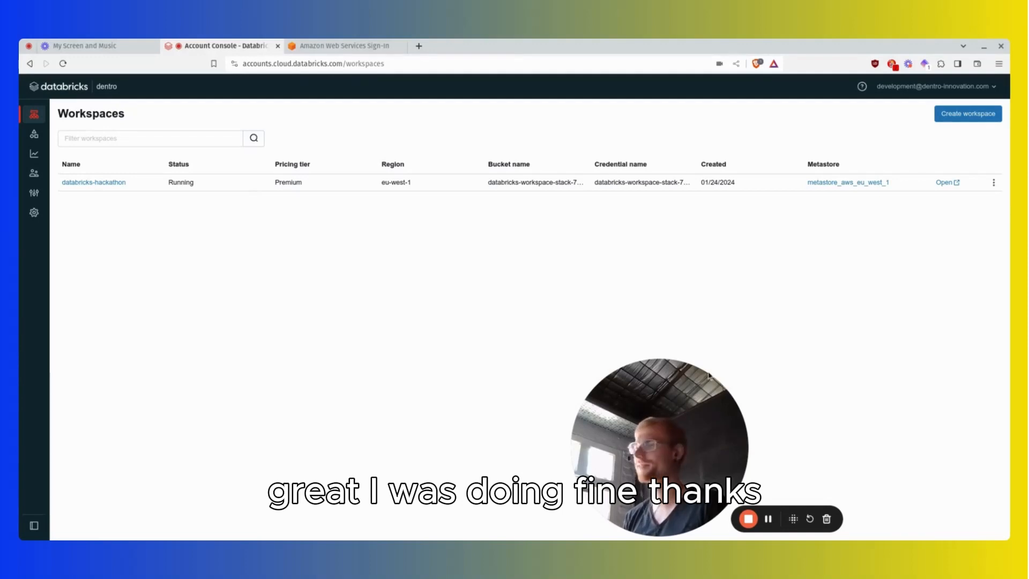
# Open the databricks-hackathon workspace from the account's workspace list and return to the account console.
pyautogui.moveTo(661, 476); pyautogui.dragTo(918, 476)
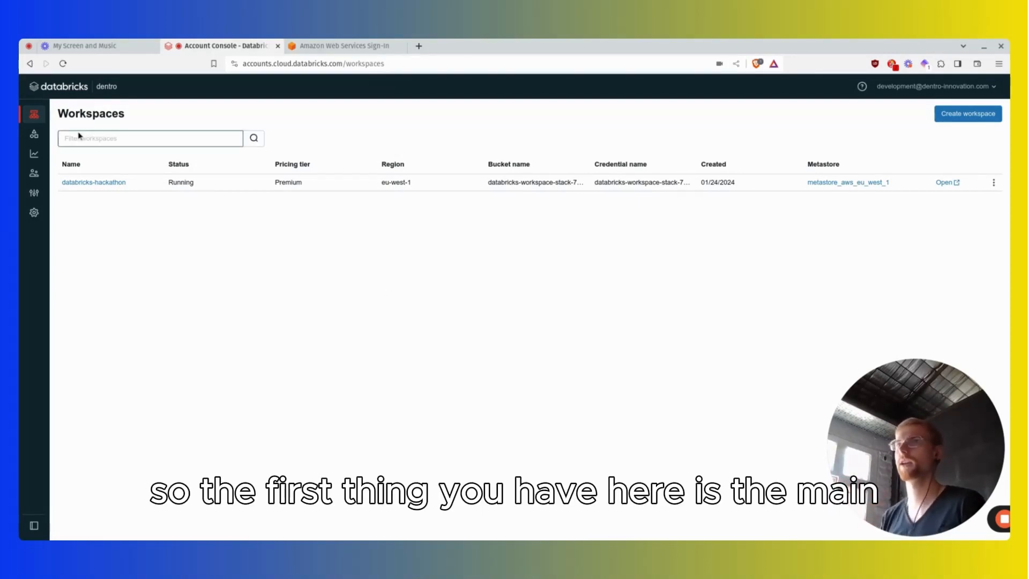
pyautogui.moveTo(38, 116)
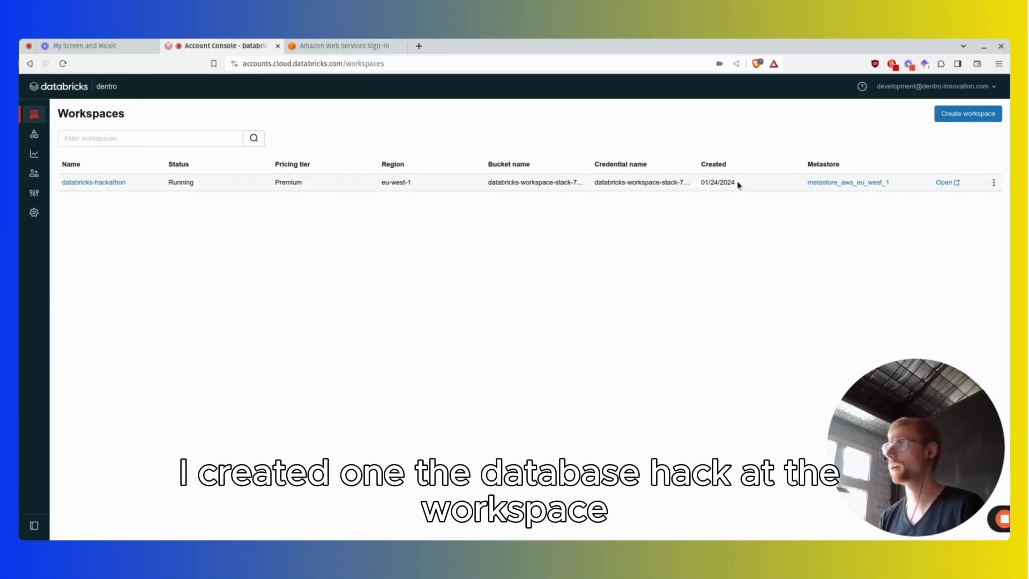
pyautogui.click(945, 183)
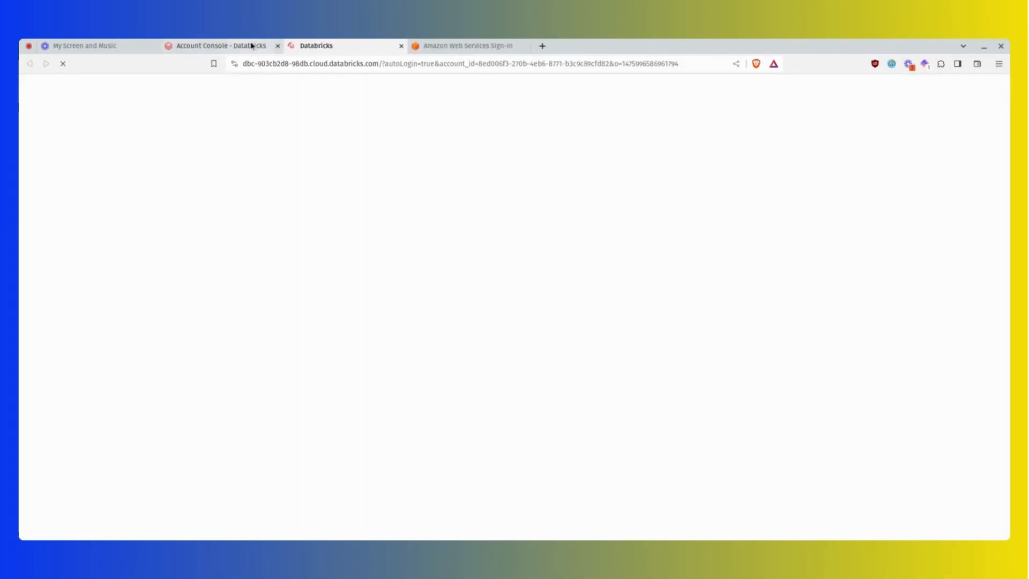
pyautogui.click(251, 46)
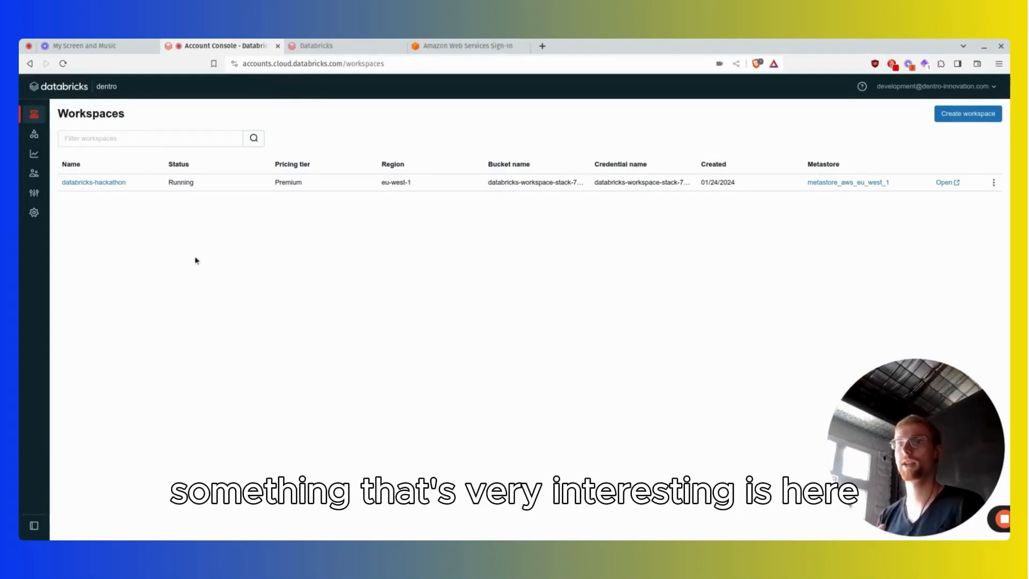
# Review the account's subscription and billing settings and look at the AWS sign-in page.
pyautogui.click(34, 213)
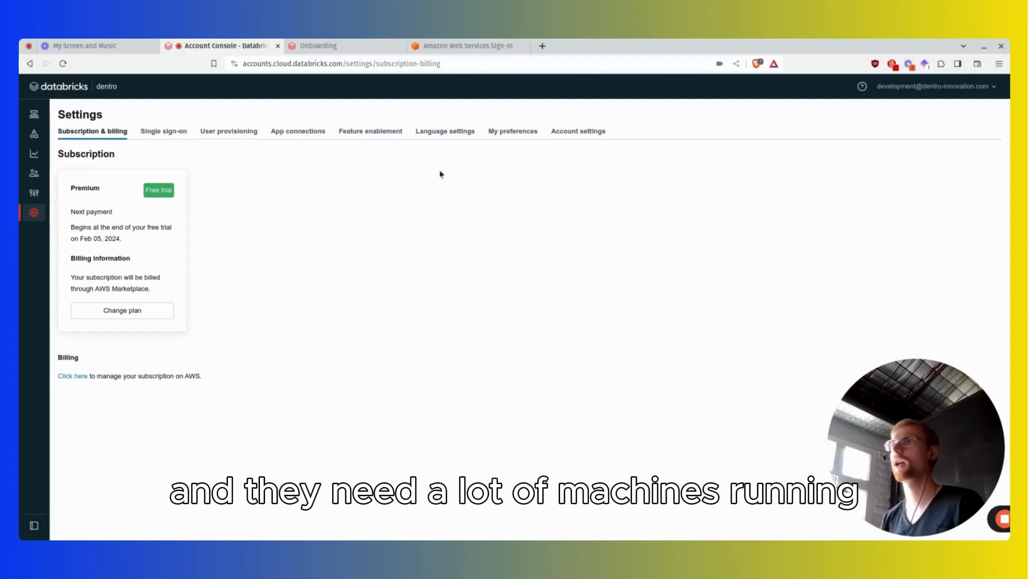
pyautogui.click(471, 46)
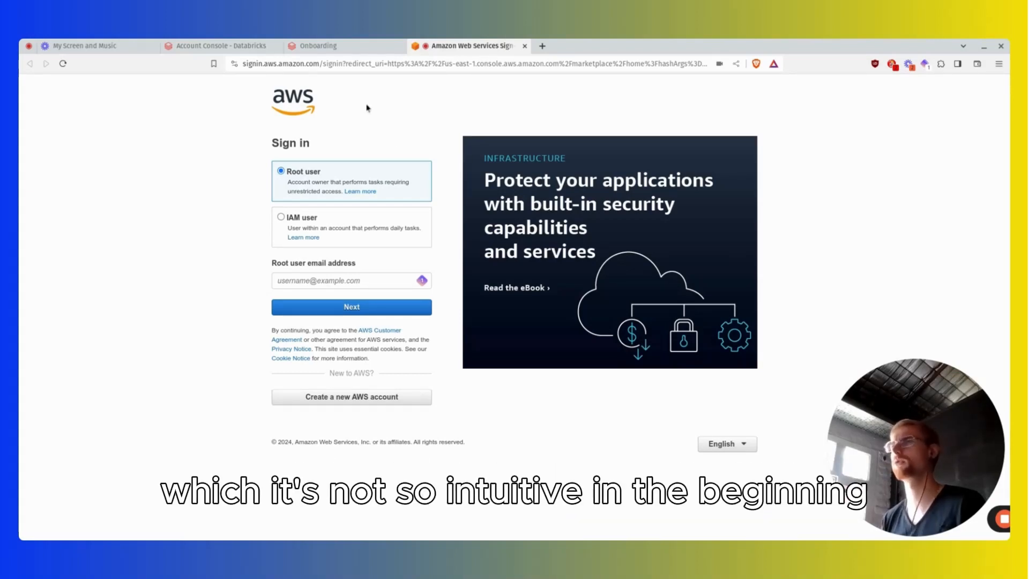
pyautogui.click(252, 47)
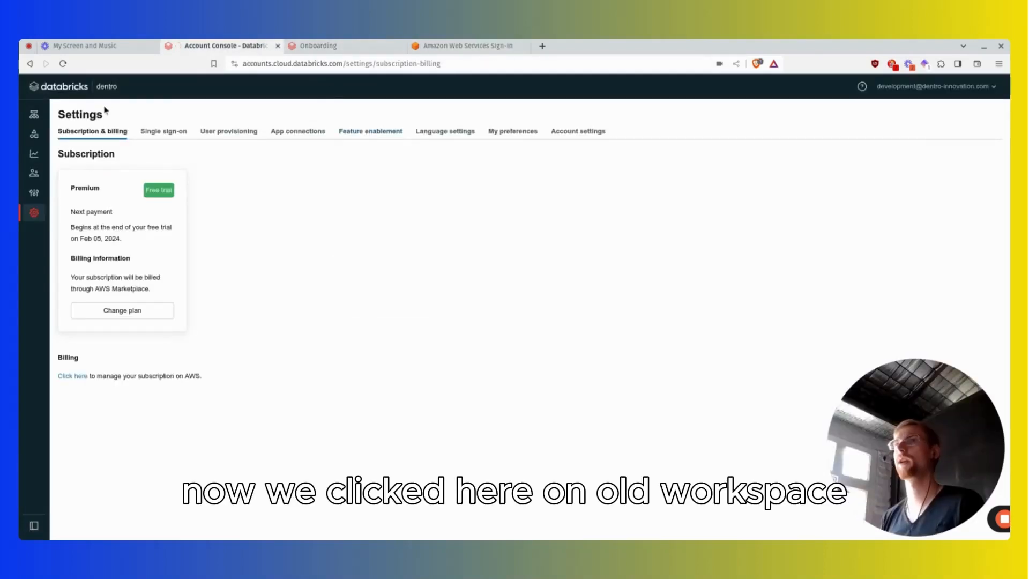
# Switch to the opened databricks-hackathon workspace and look over its onboarding page.
pyautogui.click(313, 47)
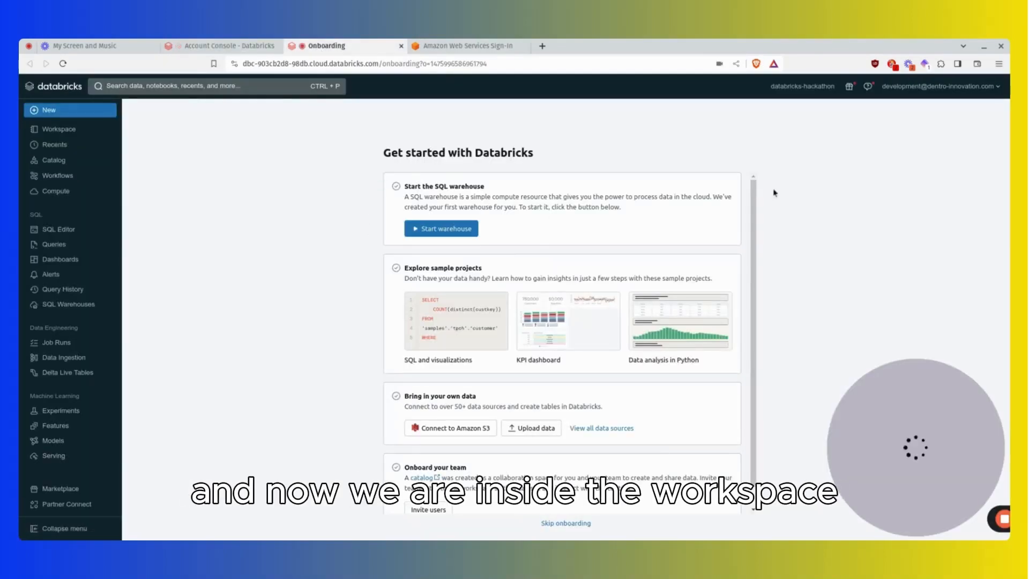
pyautogui.scroll(-2, 610, 303)
pyautogui.scroll(1, 590, 300)
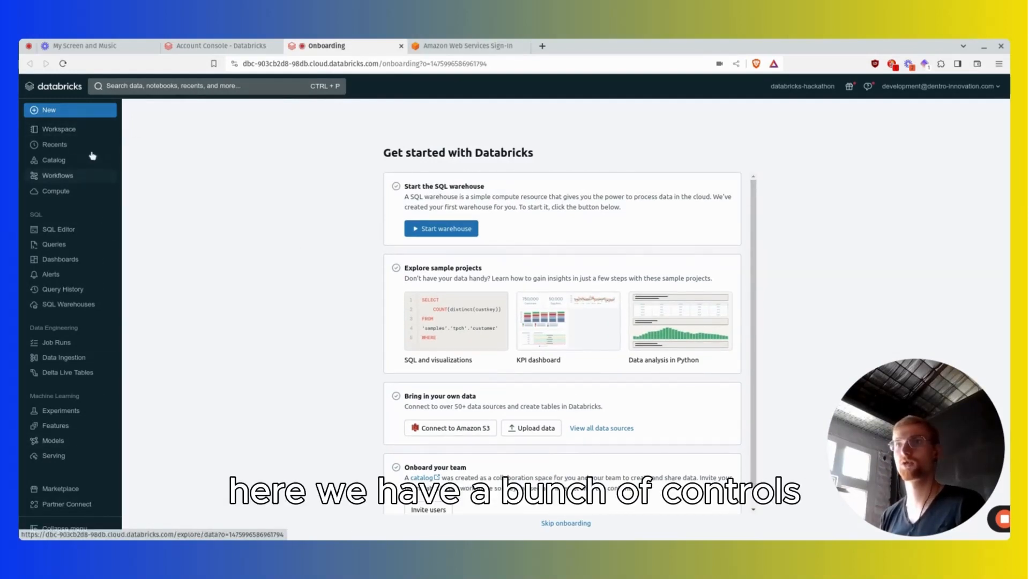
# Open the workspace file browser and expand the Workspace folder, Repos and the account's own repos folder.
pyautogui.click(91, 132)
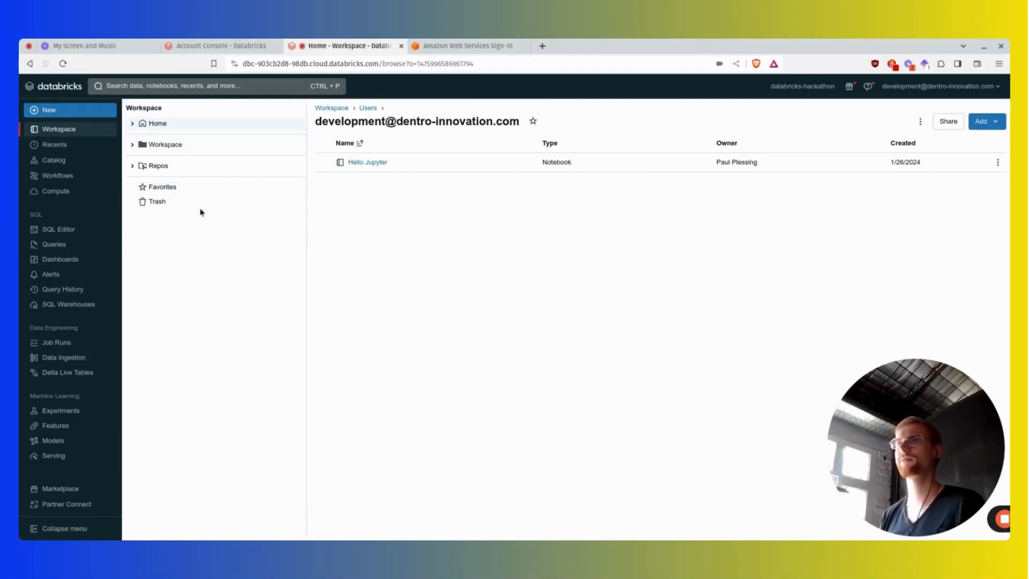
pyautogui.click(132, 145)
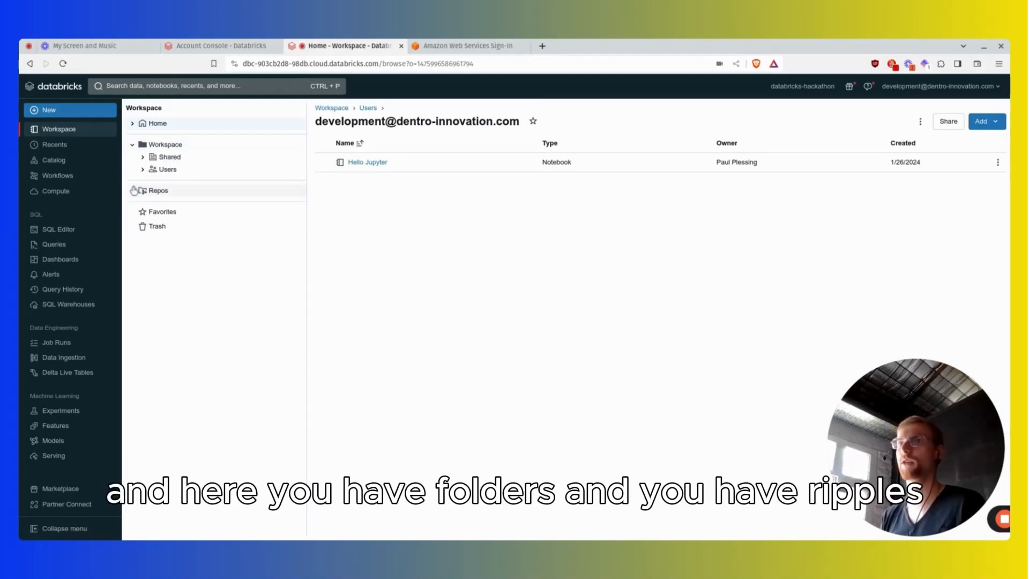
pyautogui.click(133, 190)
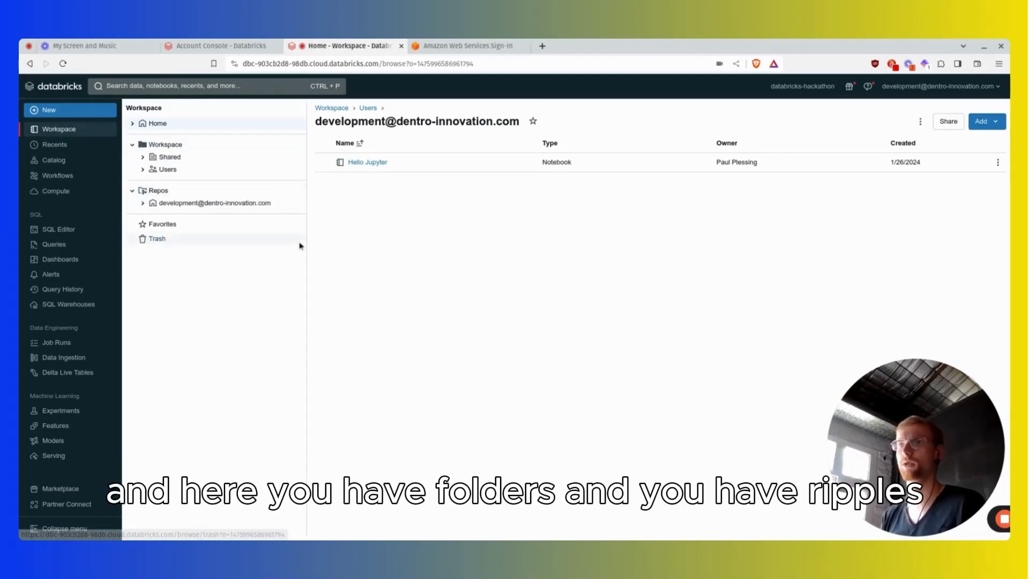
pyautogui.click(142, 202)
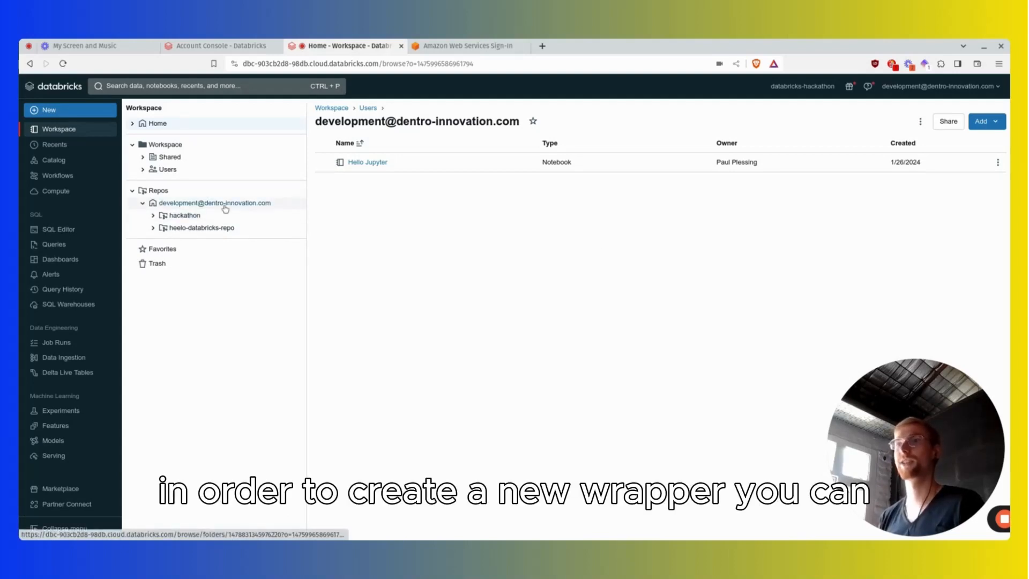
# Create a repo named loom-showcase in the account's own repos folder without cloning a Git repository.
pyautogui.click(256, 204)
pyautogui.click(982, 122)
pyautogui.click(958, 145)
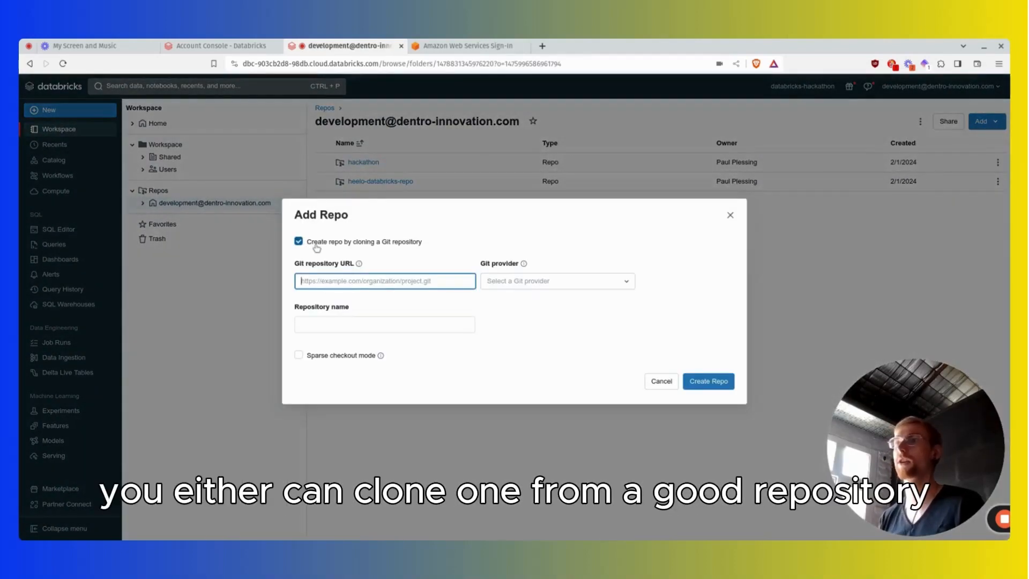
pyautogui.click(393, 242)
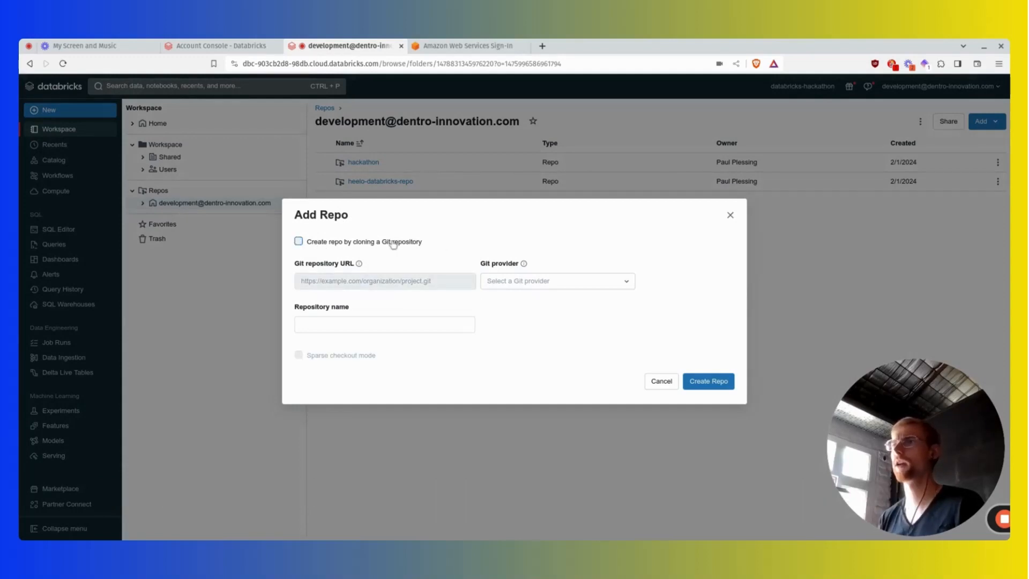
pyautogui.click(364, 324)
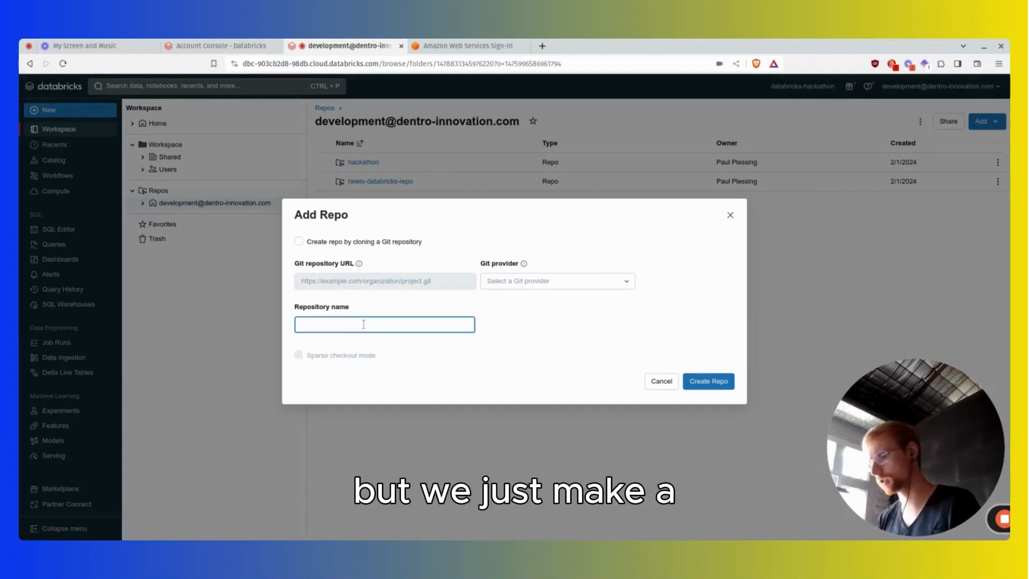
pyautogui.write('loom-showcase')
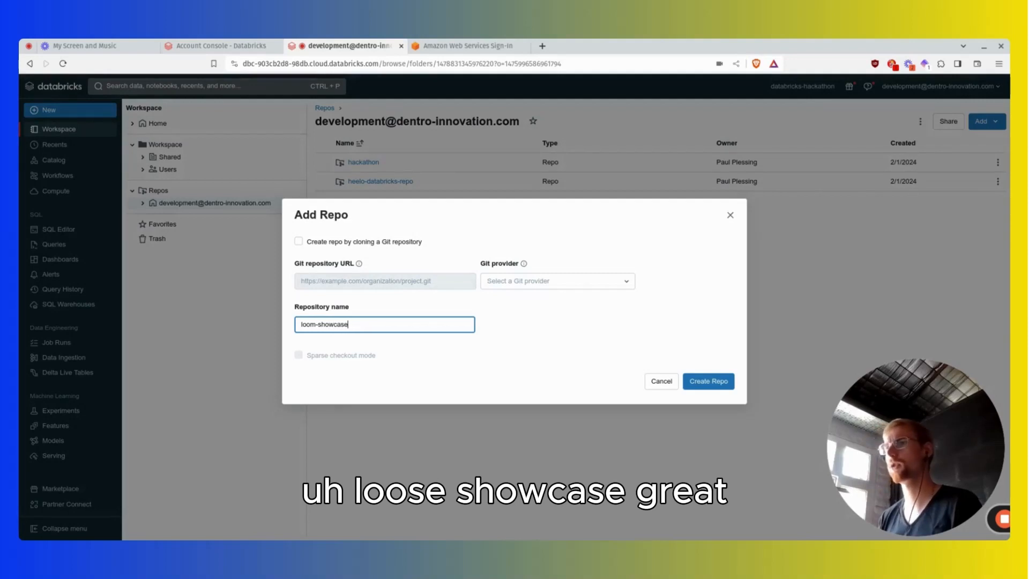
pyautogui.click(702, 381)
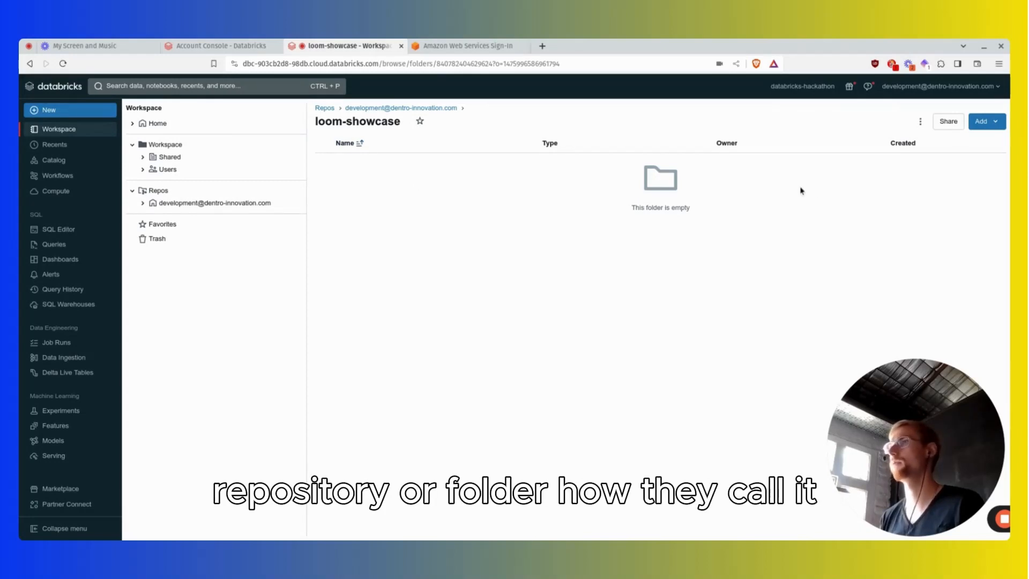
# Add a new notebook to the empty loom-showcase repo.
pyautogui.moveTo(641, 206); pyautogui.dragTo(700, 213)
pyautogui.click(982, 122)
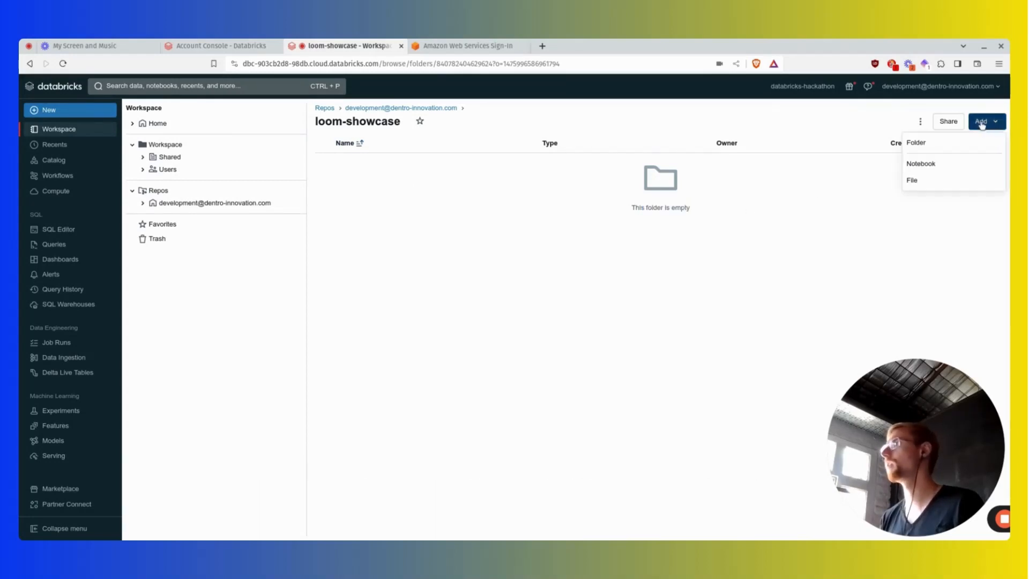
pyautogui.click(981, 122)
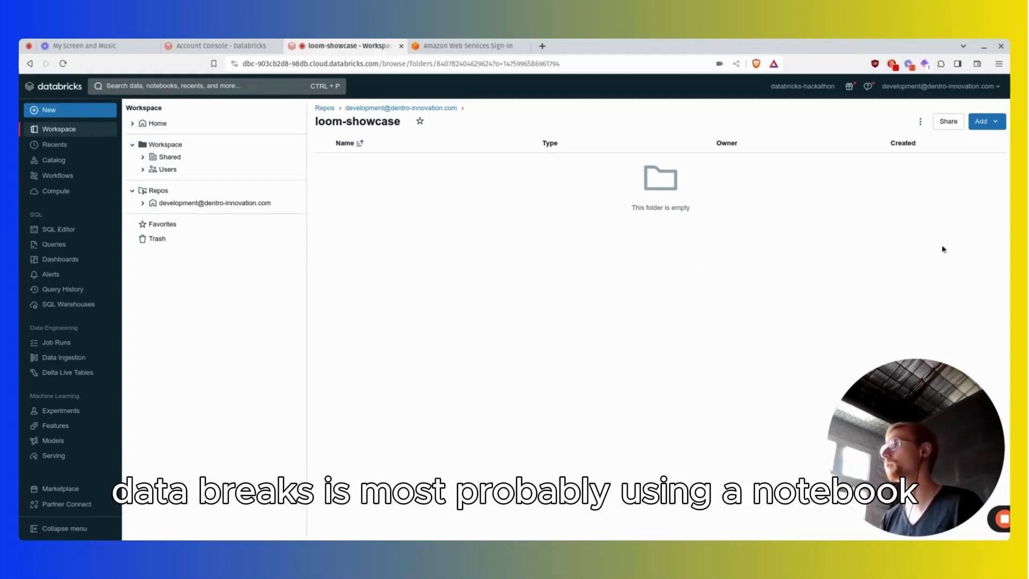
pyautogui.click(980, 122)
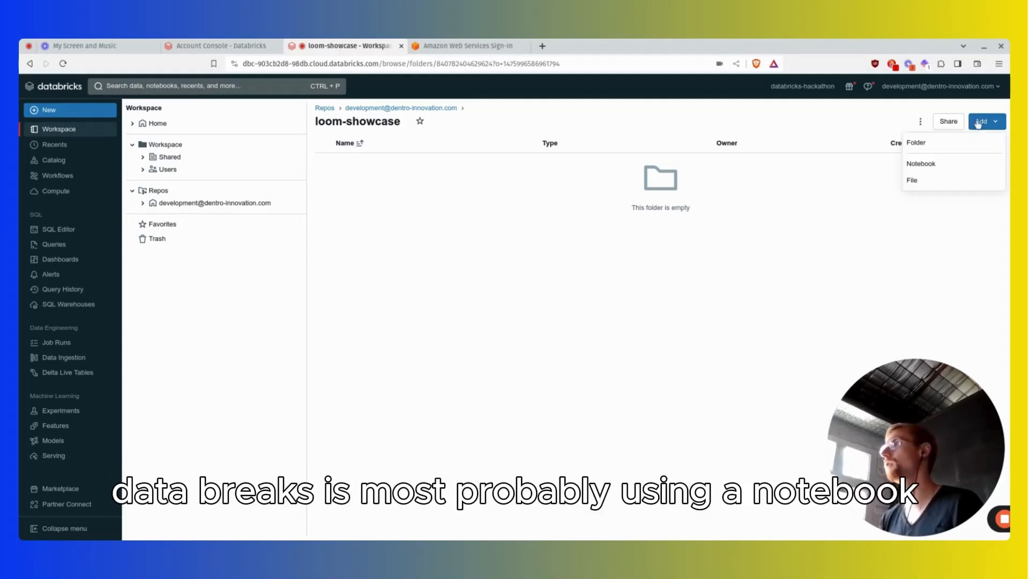
pyautogui.click(936, 171)
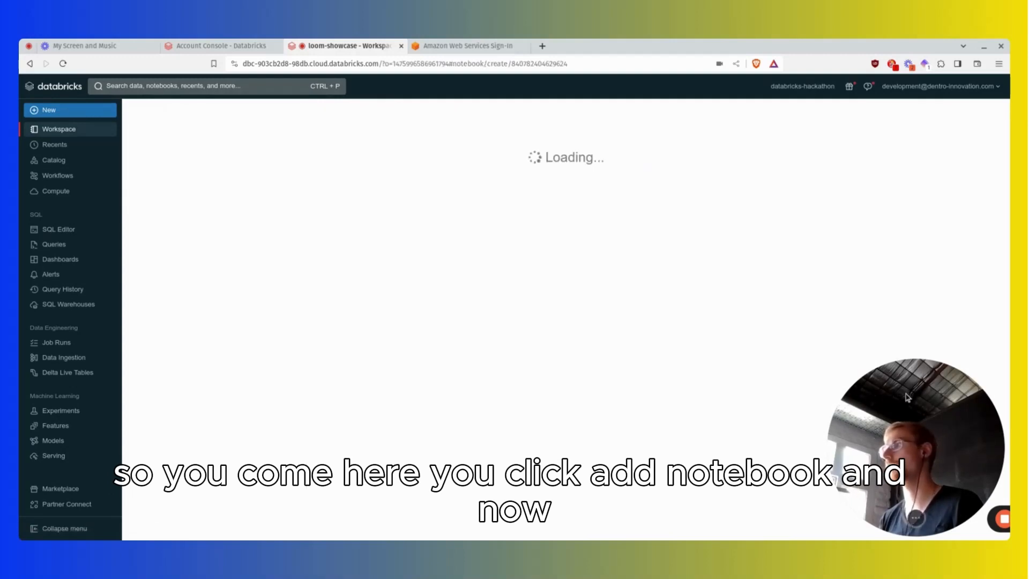
pyautogui.moveTo(904, 528)
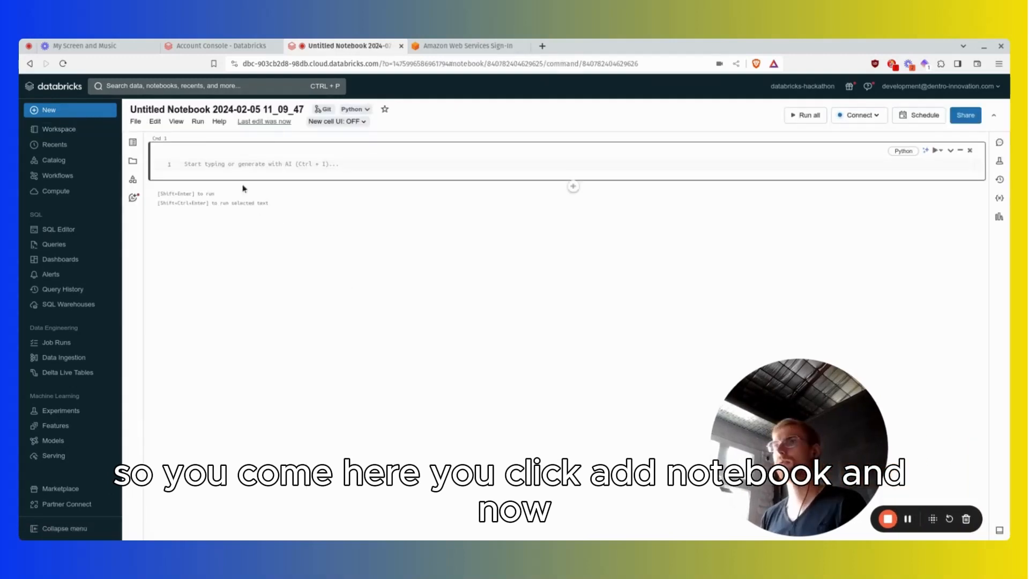
# Enter the Python command print("Hello guys!") in the notebook's first cell.
pyautogui.click(237, 167)
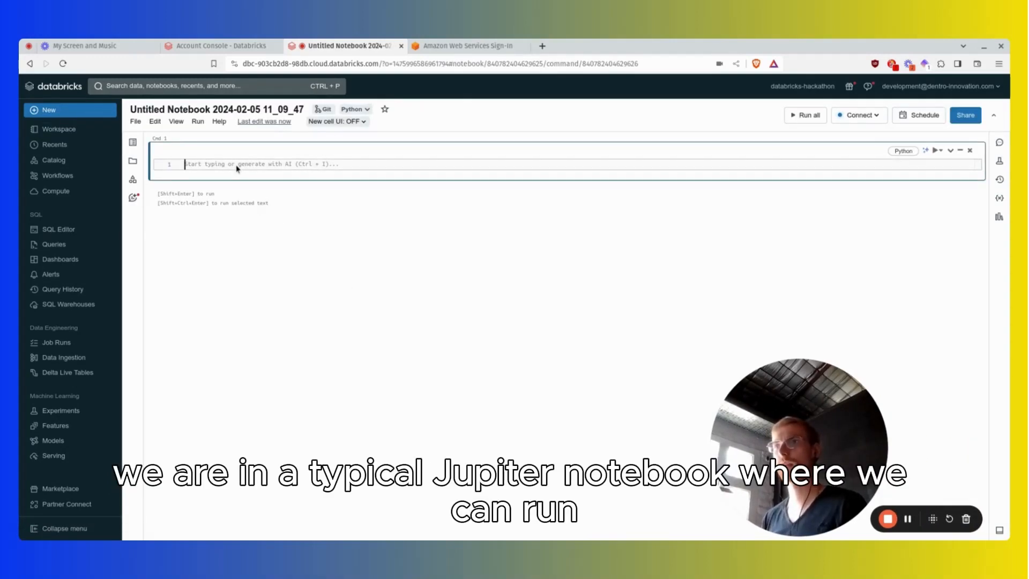
pyautogui.write('print("')
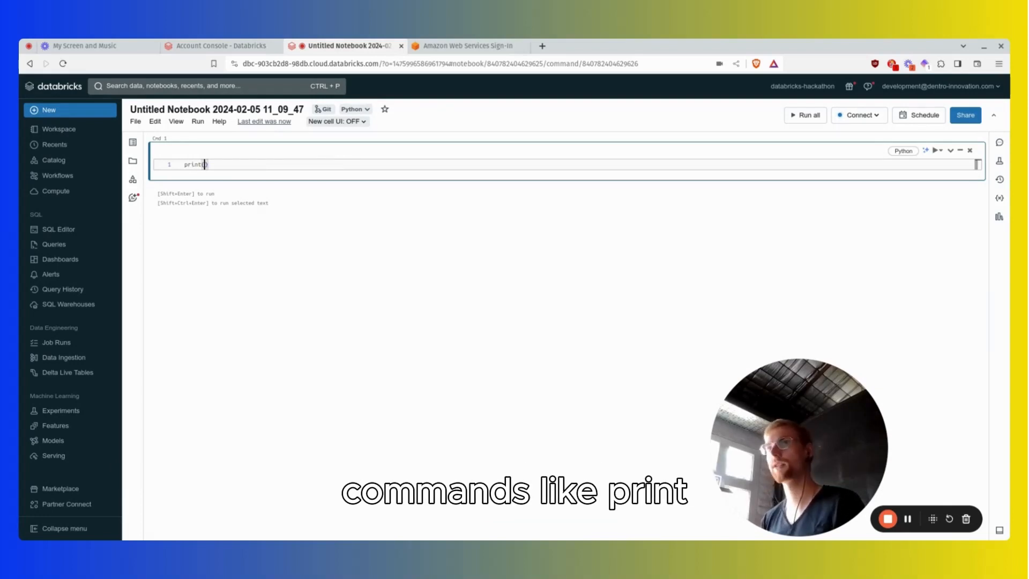
pyautogui.write('Hello guys!')
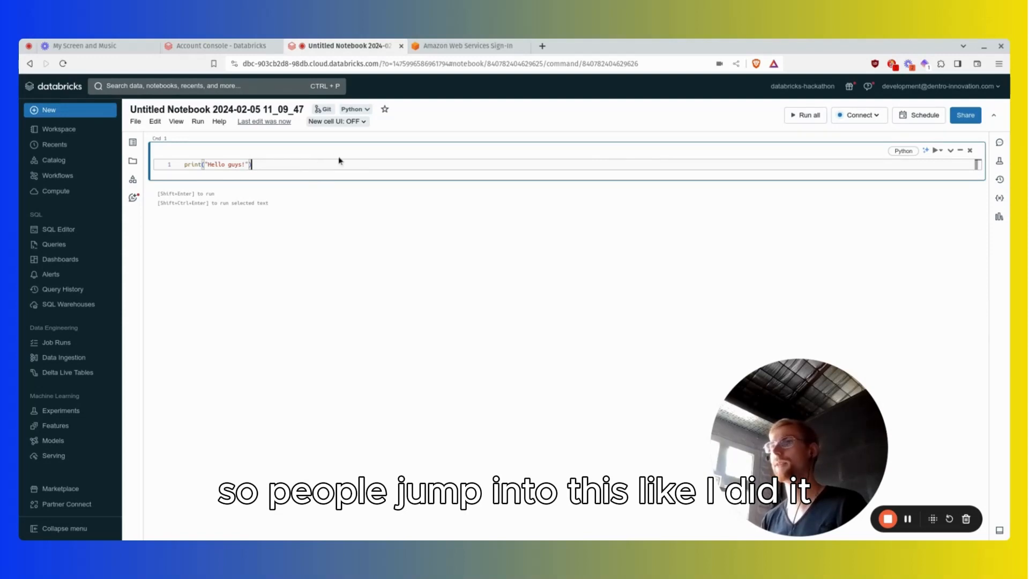
pyautogui.click(858, 115)
pyautogui.click(680, 218)
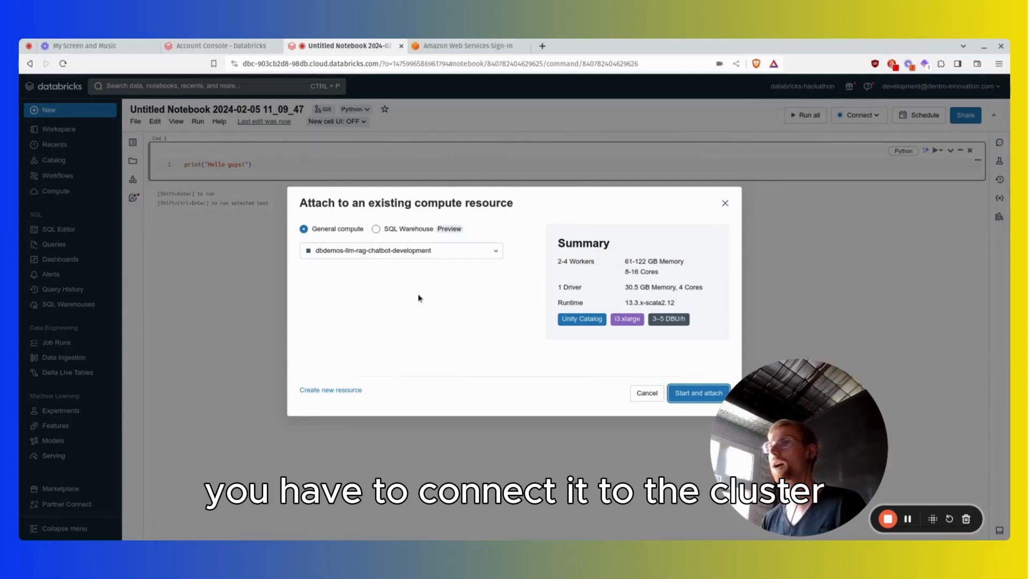
pyautogui.click(725, 204)
pyautogui.click(907, 519)
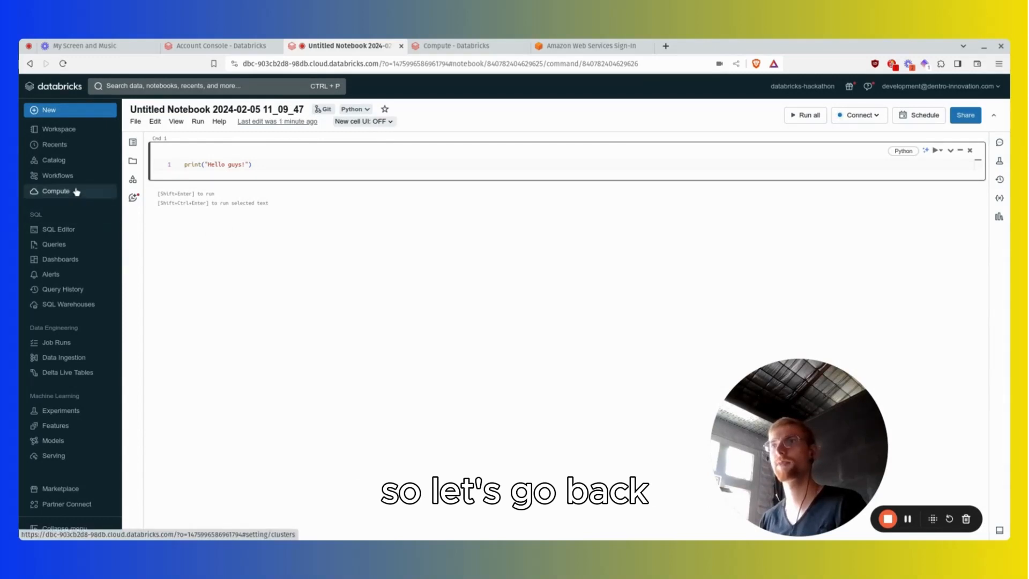
# Rename the untitled notebook to "loom showcase".
pyautogui.click(198, 121)
pyautogui.doubleClick(200, 109)
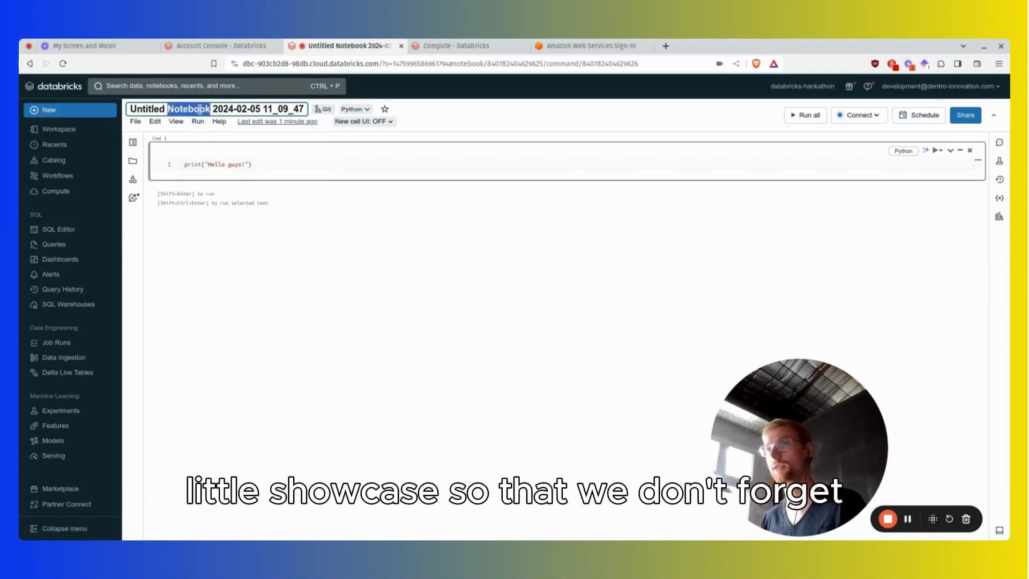
pyautogui.hotkey('ctrl', 'a')
pyautogui.write('loom show')
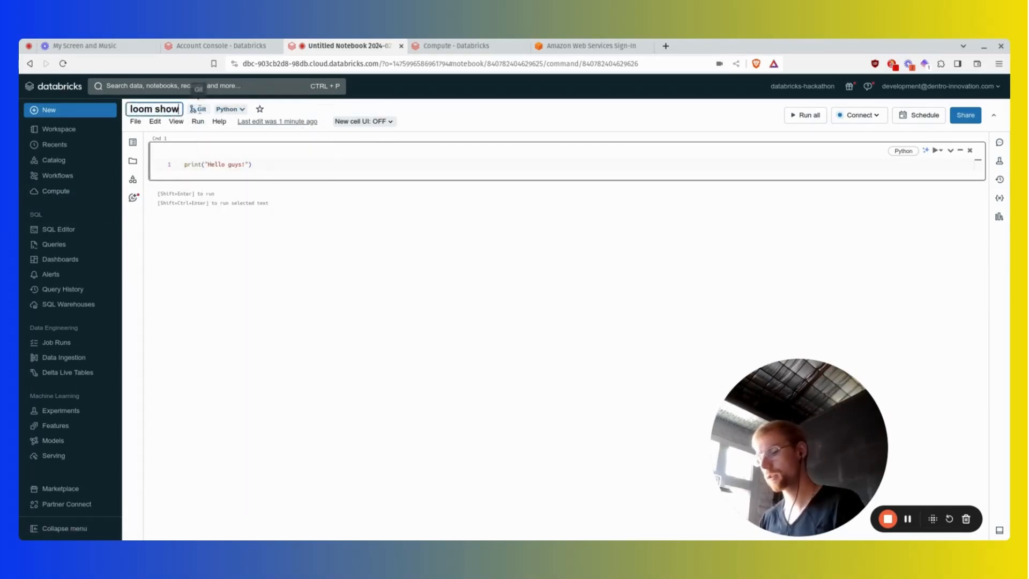
pyautogui.write('case')
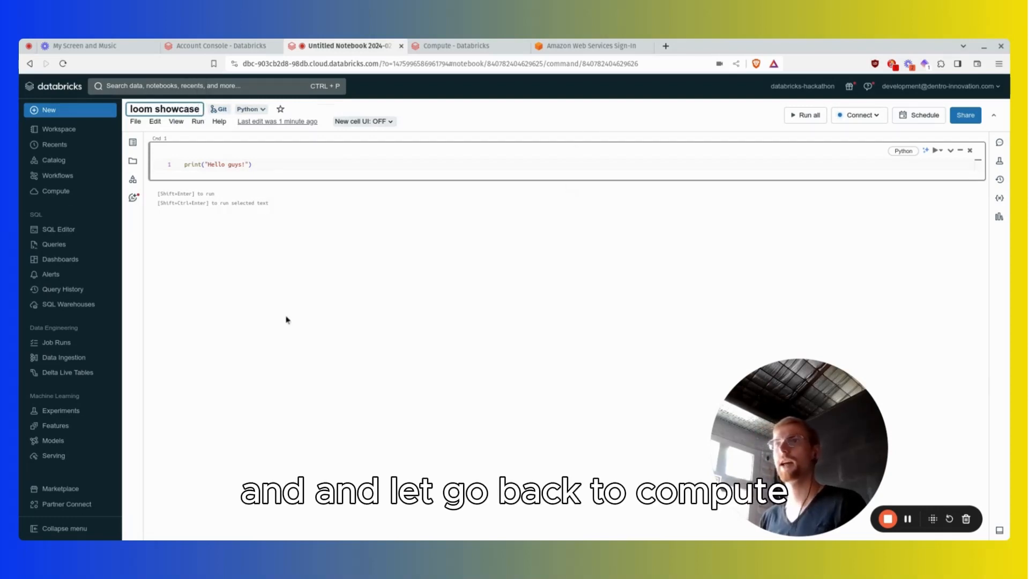
pyautogui.press('Return')
# Start the cluster whose name ends in Cluster2 from the workspace's all-purpose compute list and confirm.
pyautogui.click(59, 191)
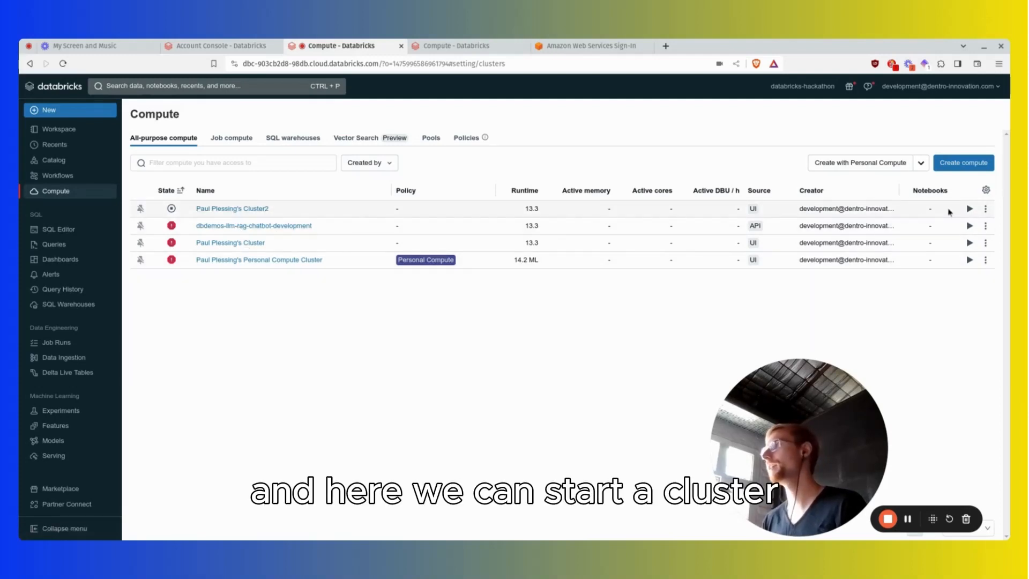
pyautogui.click(970, 209)
pyautogui.click(603, 186)
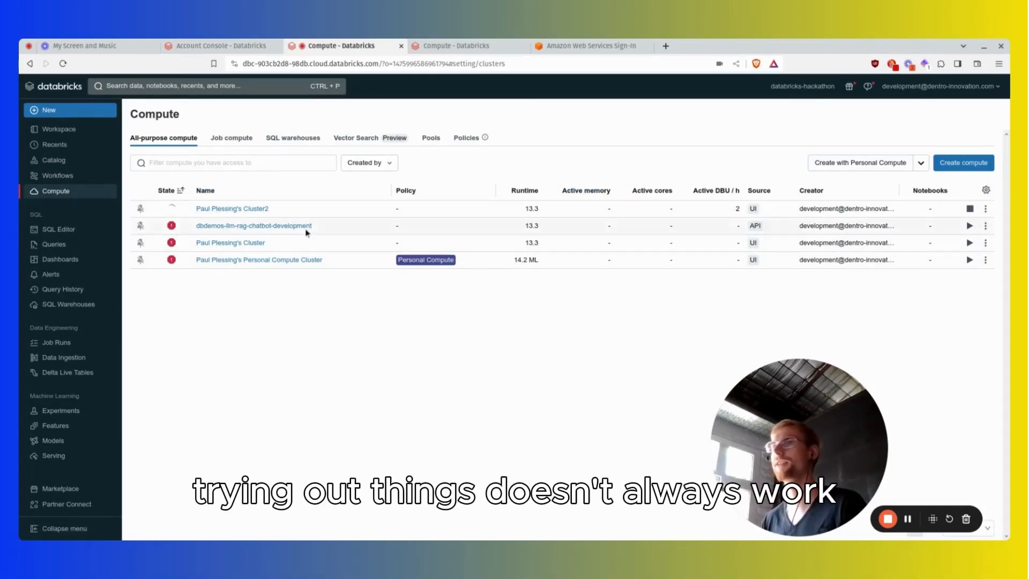
# Open the new compute configuration form and examine its default settings and the DBU-per-hour rate in the summary.
pyautogui.click(955, 169)
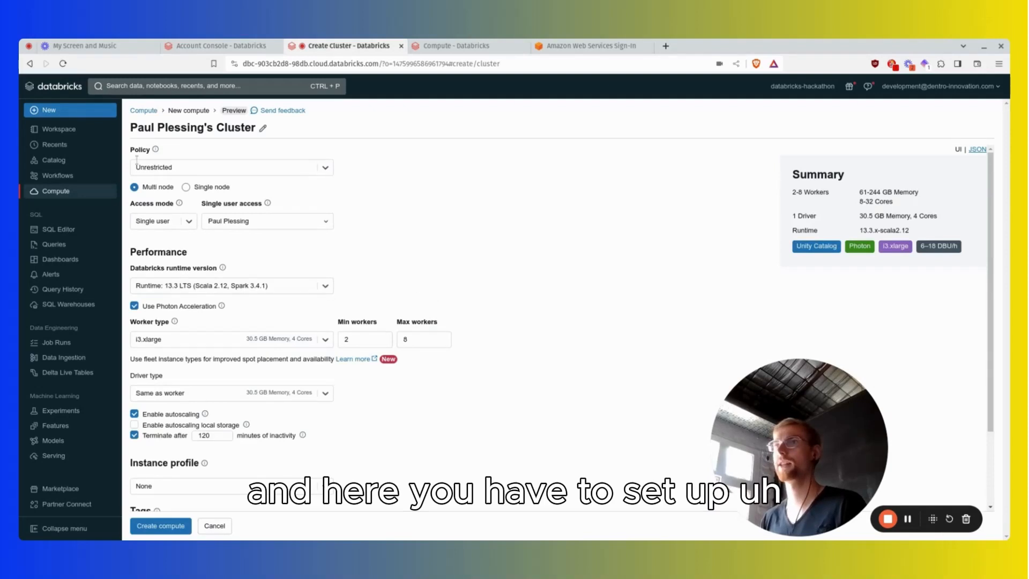
pyautogui.scroll(-2, 418, 343)
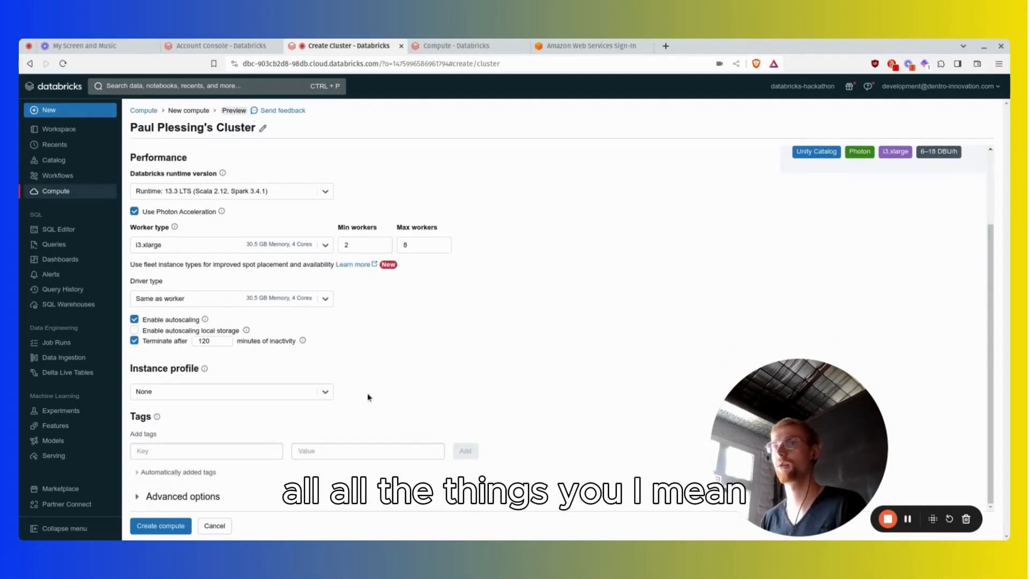
pyautogui.scroll(2, 367, 397)
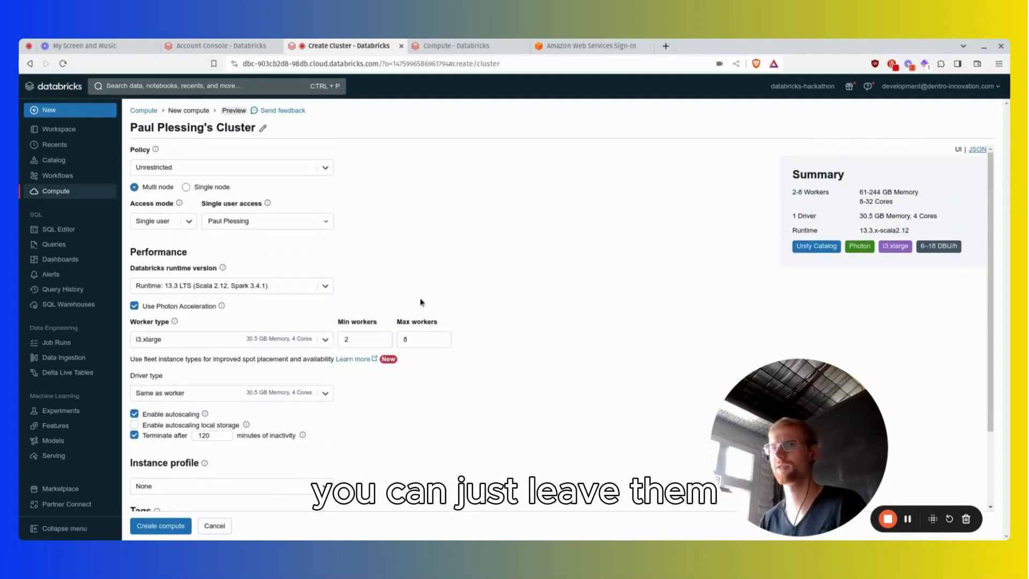
pyautogui.scroll(-2, 421, 302)
pyautogui.scroll(2, 421, 369)
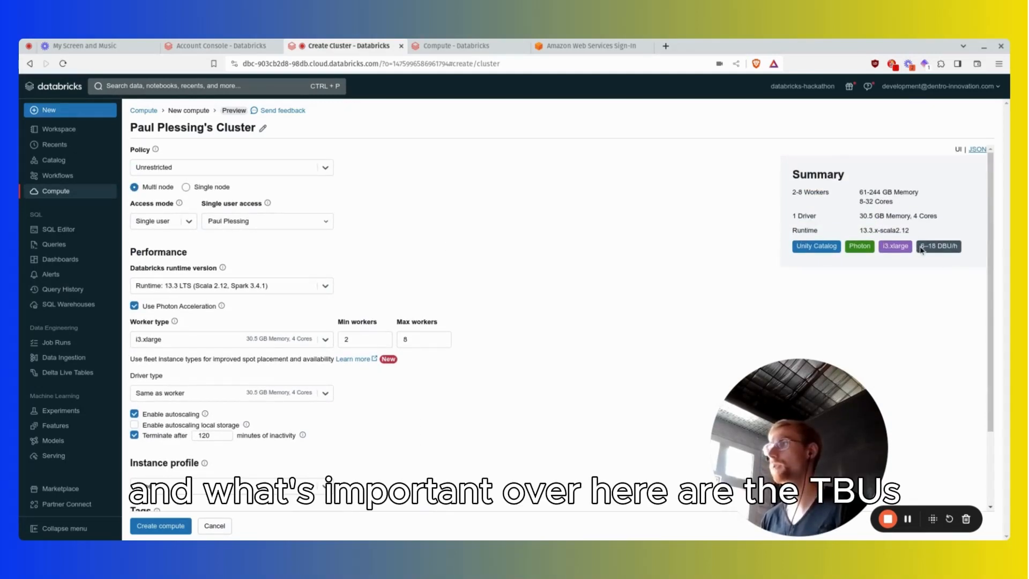
pyautogui.moveTo(920, 247); pyautogui.dragTo(958, 248)
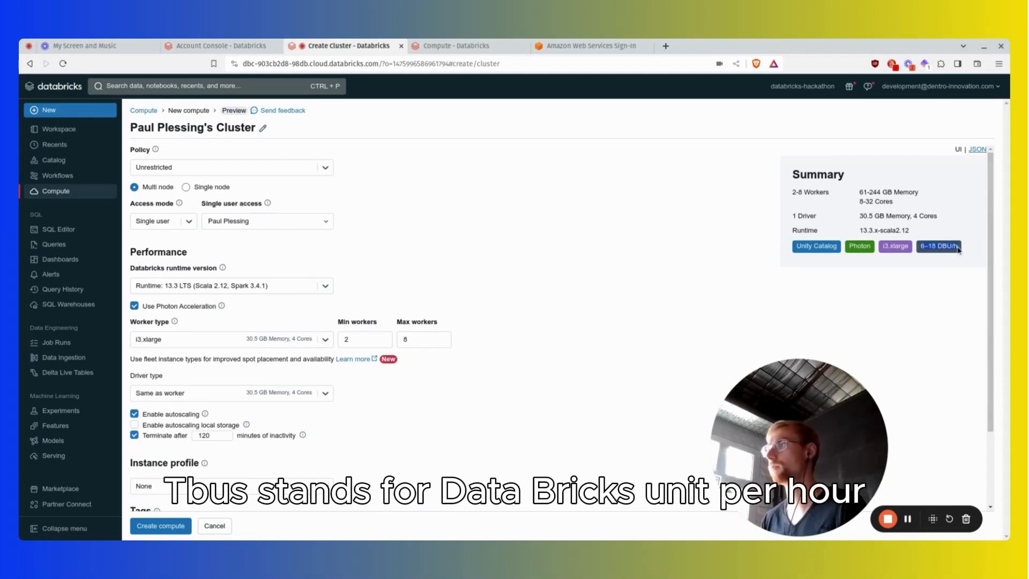
pyautogui.click(958, 248)
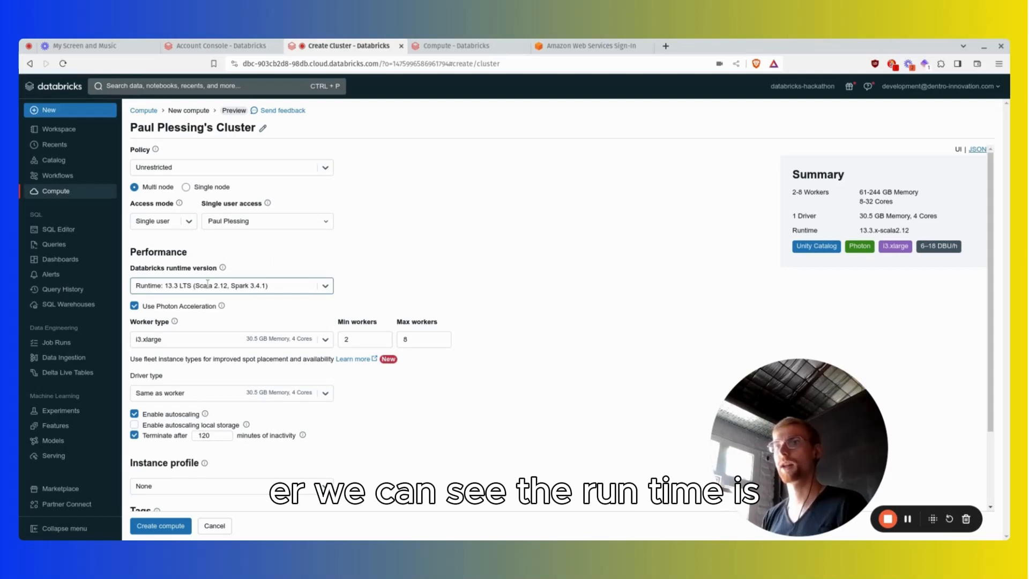
# Inspect the available Databricks runtime versions for the new cluster, leave the selection as is, and return to the compute list.
pyautogui.click(326, 287)
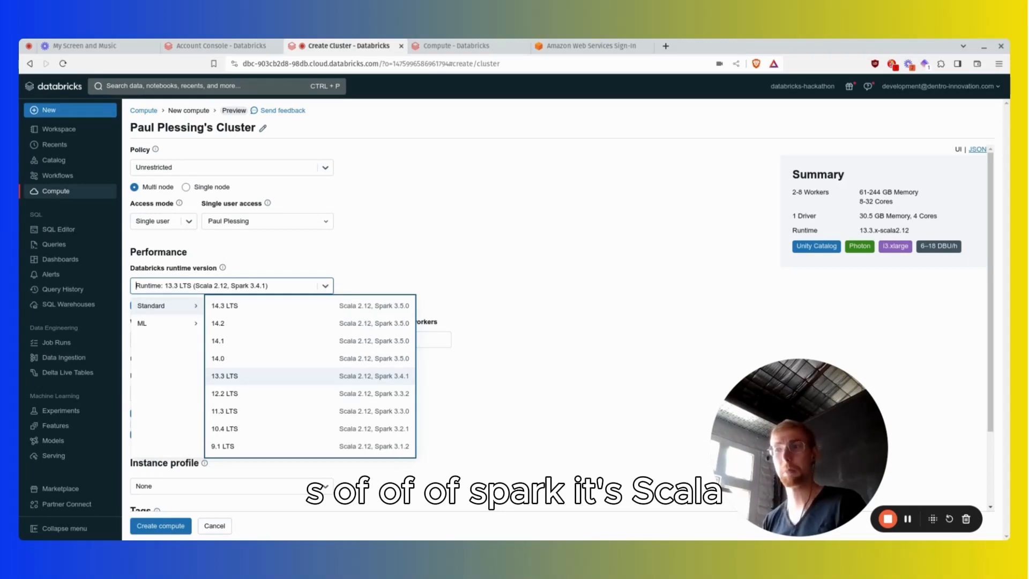
pyautogui.click(326, 288)
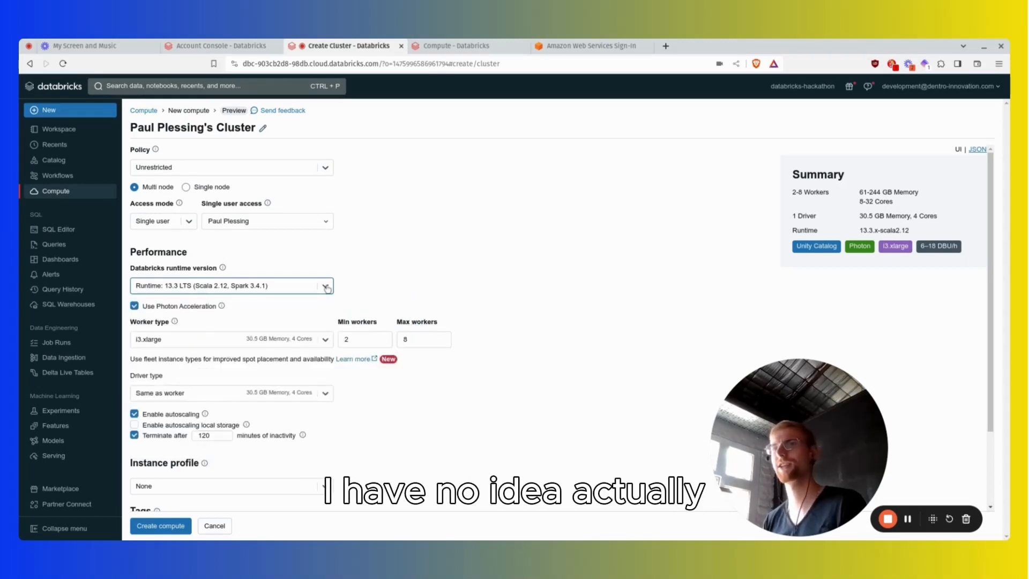
pyautogui.click(327, 287)
pyautogui.click(165, 286)
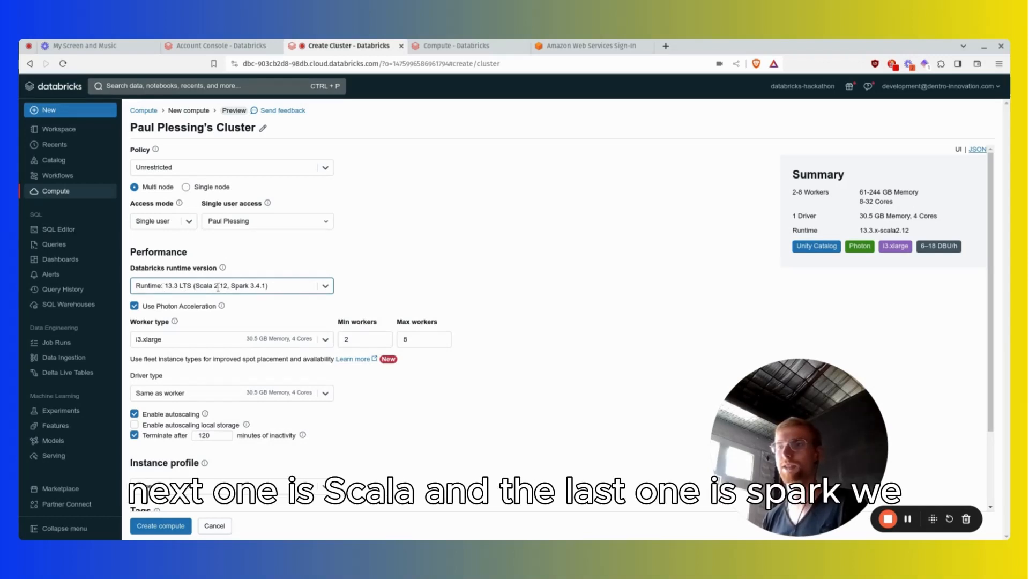
pyautogui.scroll(-3, 534, 273)
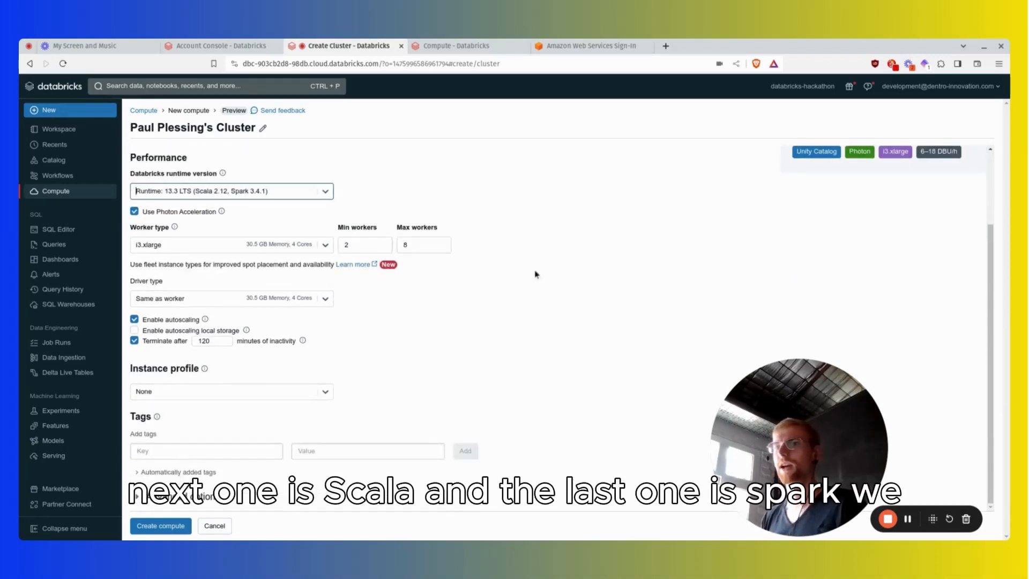
pyautogui.scroll(3, 534, 273)
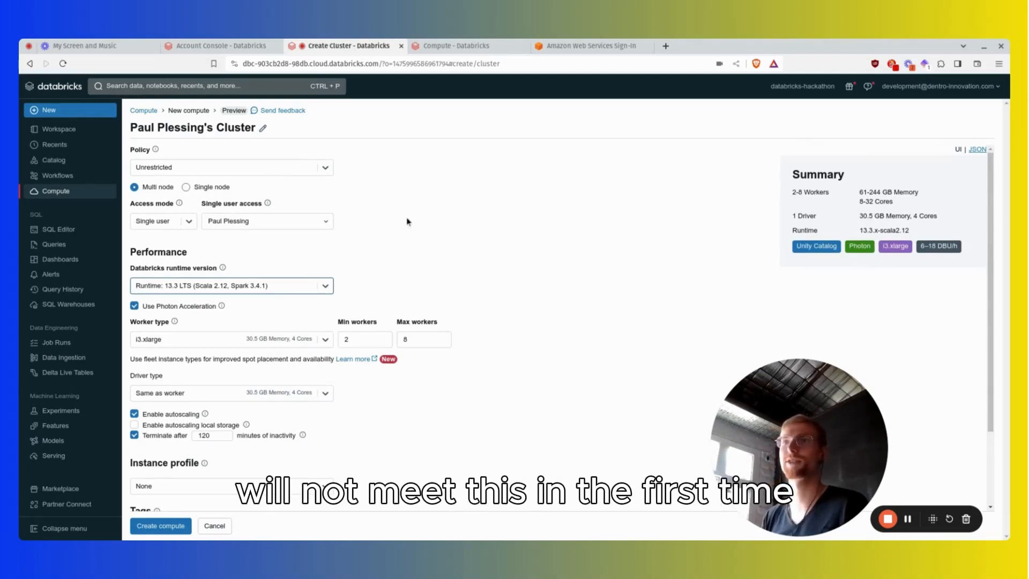
pyautogui.hotkey('alt', 'Left')
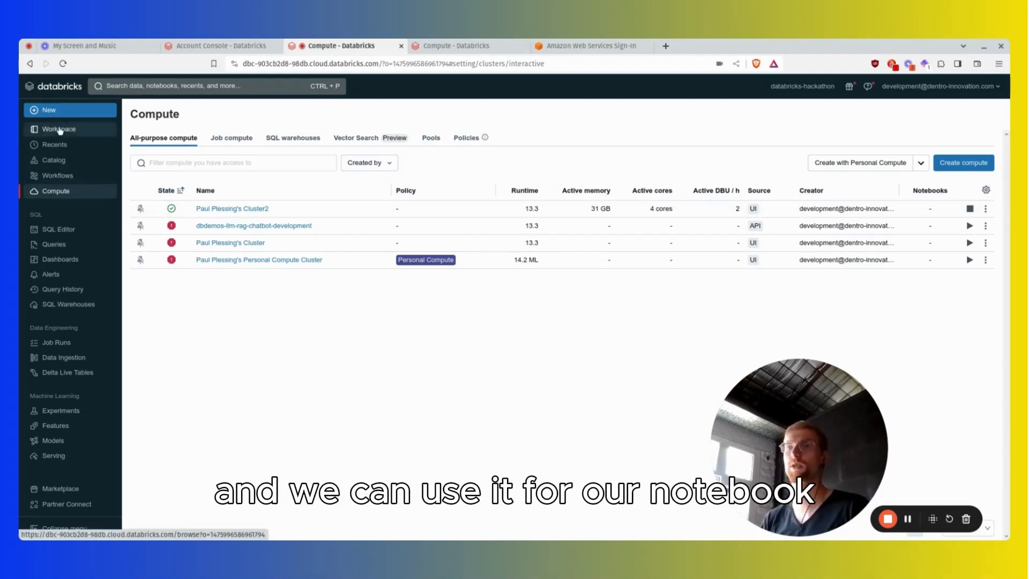
# Open the loom showcase notebook from the loom-showcase repo in the workspace.
pyautogui.click(87, 133)
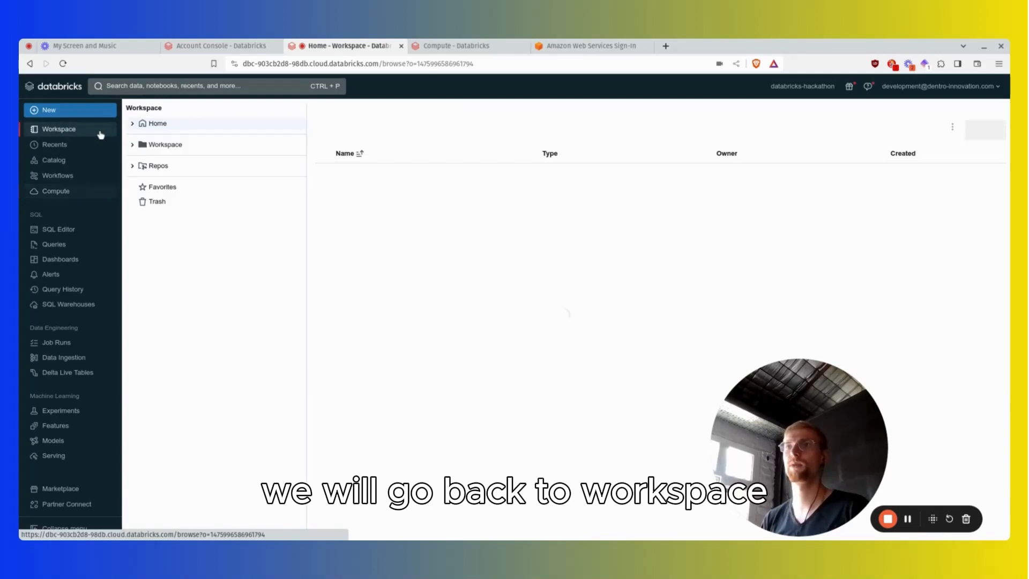
pyautogui.click(133, 166)
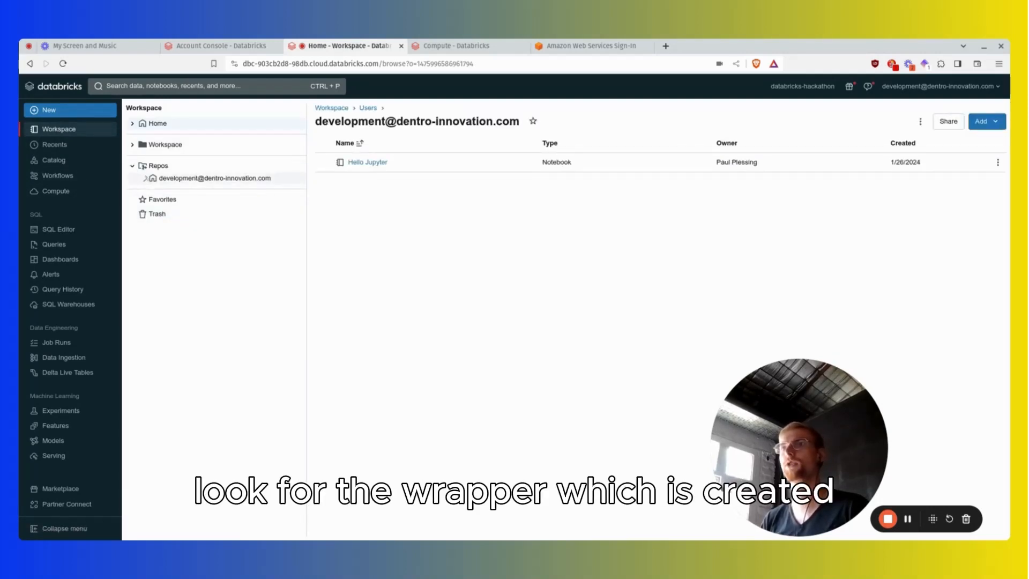
pyautogui.click(190, 215)
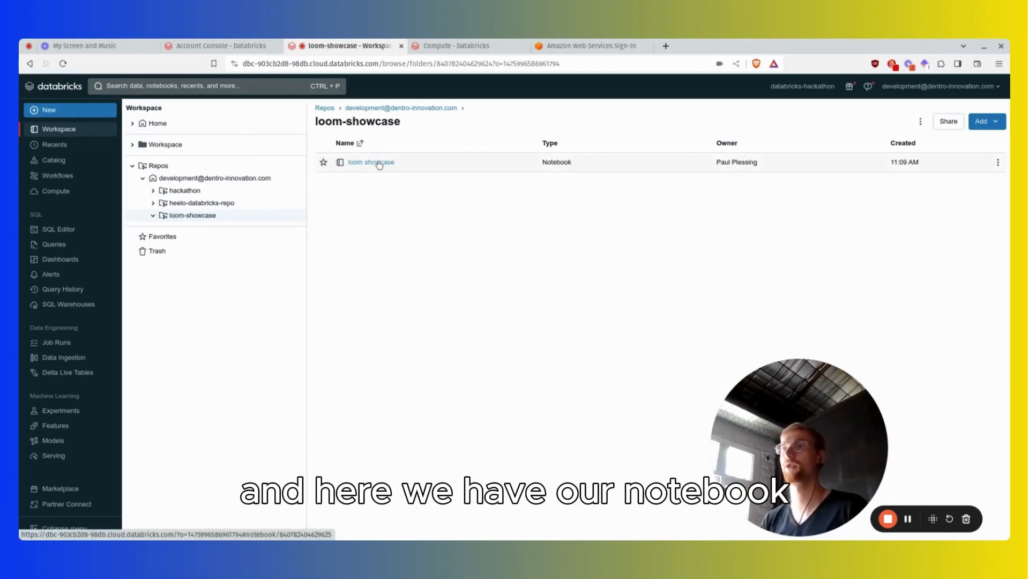
pyautogui.click(379, 162)
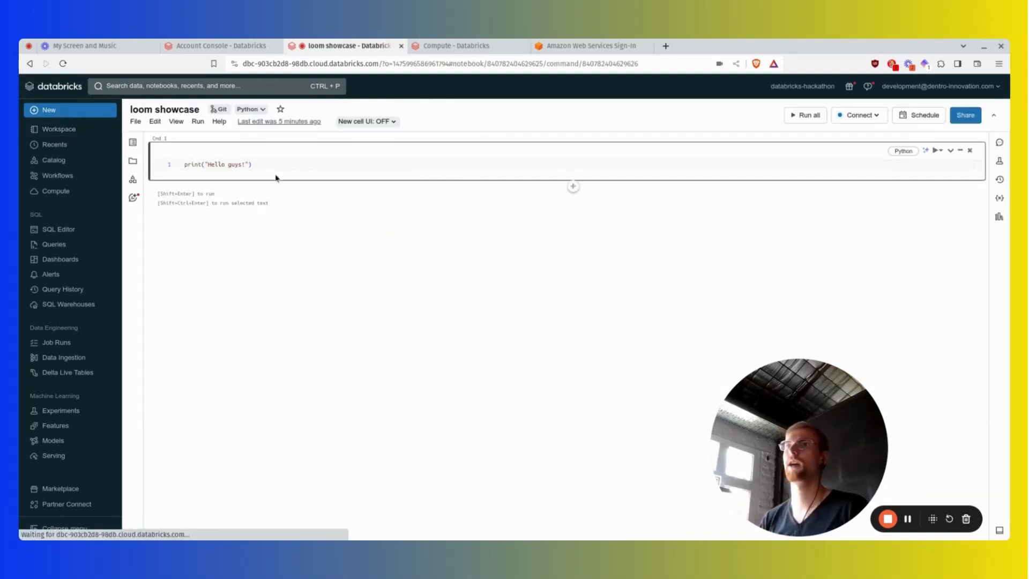
# Run the print("Hello guys!") cell, attaching the notebook to the running cluster ending in Cluster2 and dismissing the notification requests.
pyautogui.click(274, 164)
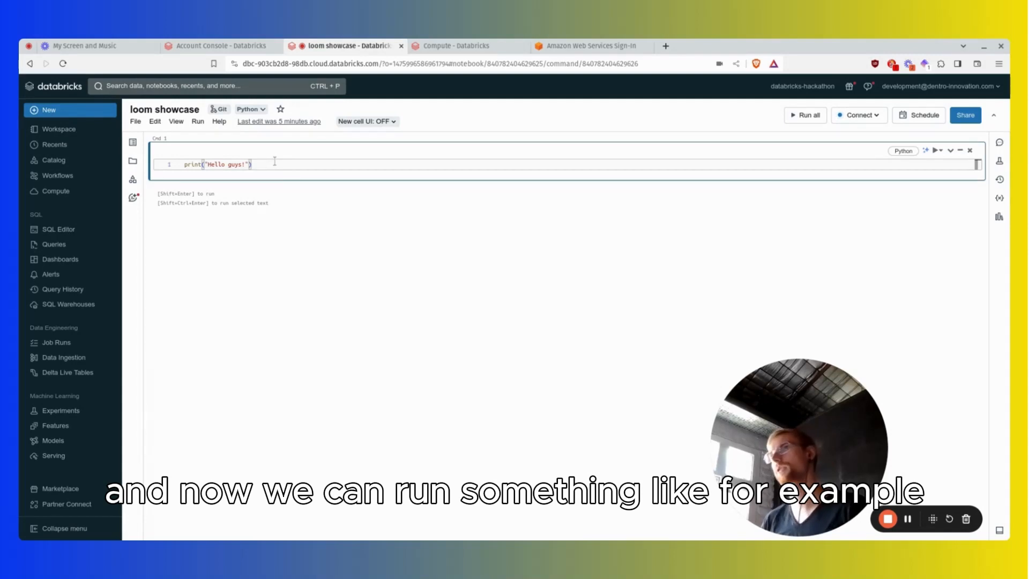
pyautogui.hotkey('shift', 'Return')
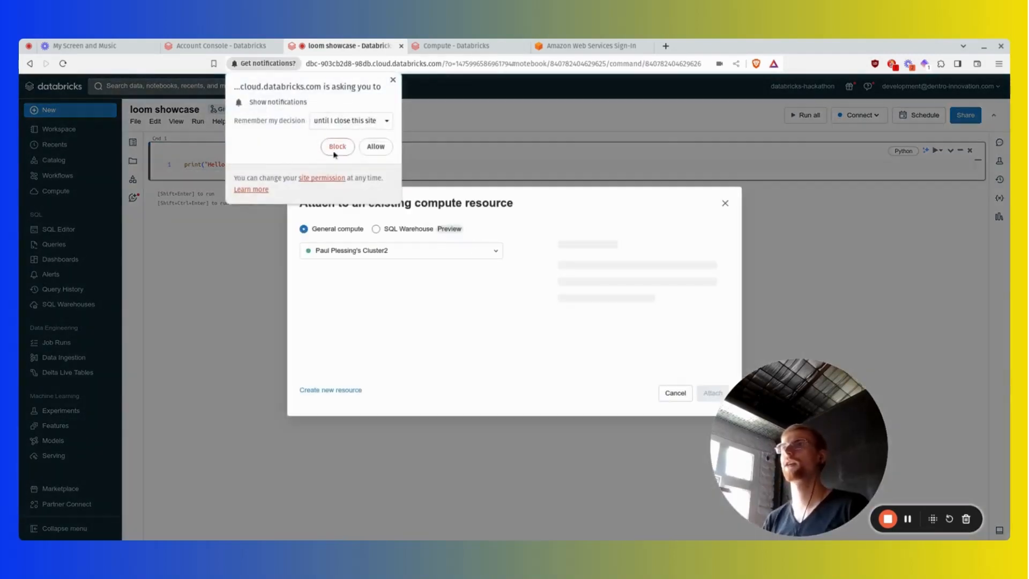
pyautogui.click(391, 77)
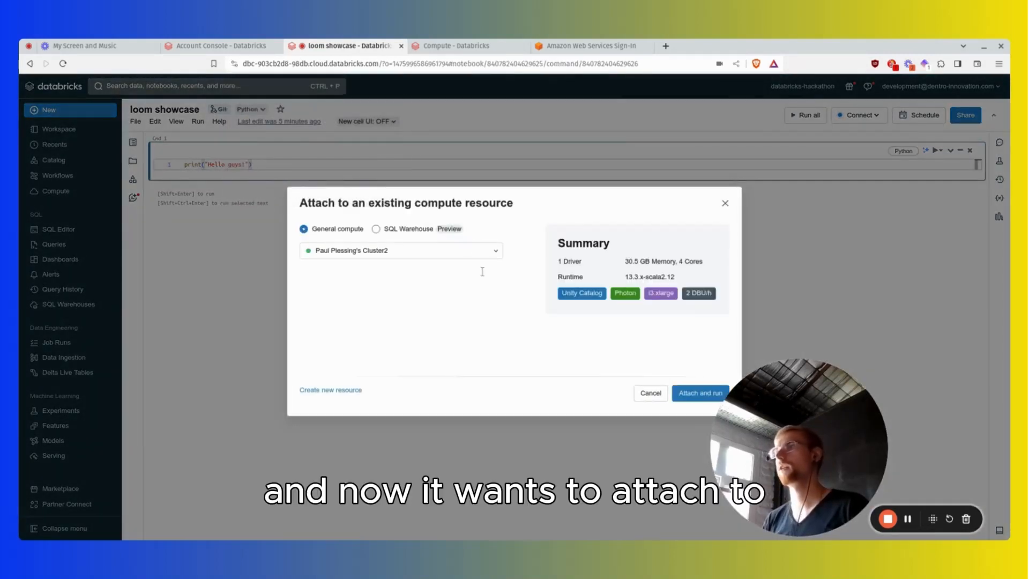
pyautogui.moveTo(768, 420); pyautogui.dragTo(824, 420)
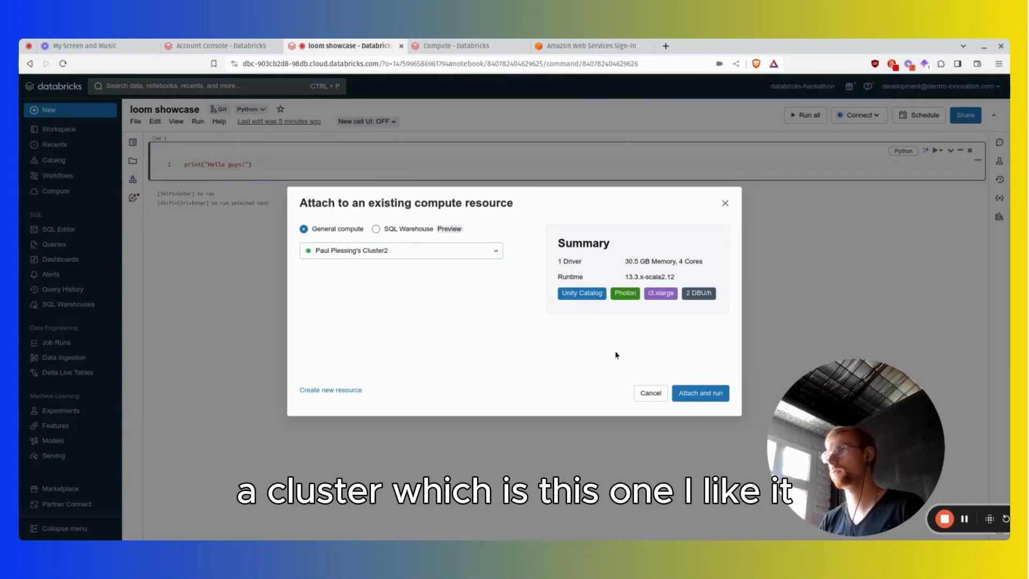
pyautogui.click(718, 397)
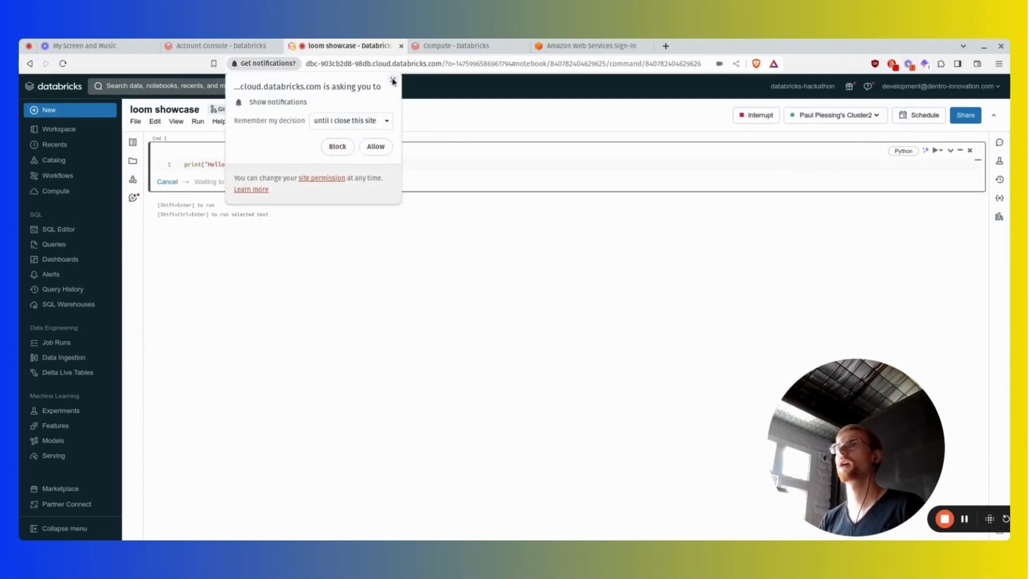
pyautogui.click(394, 78)
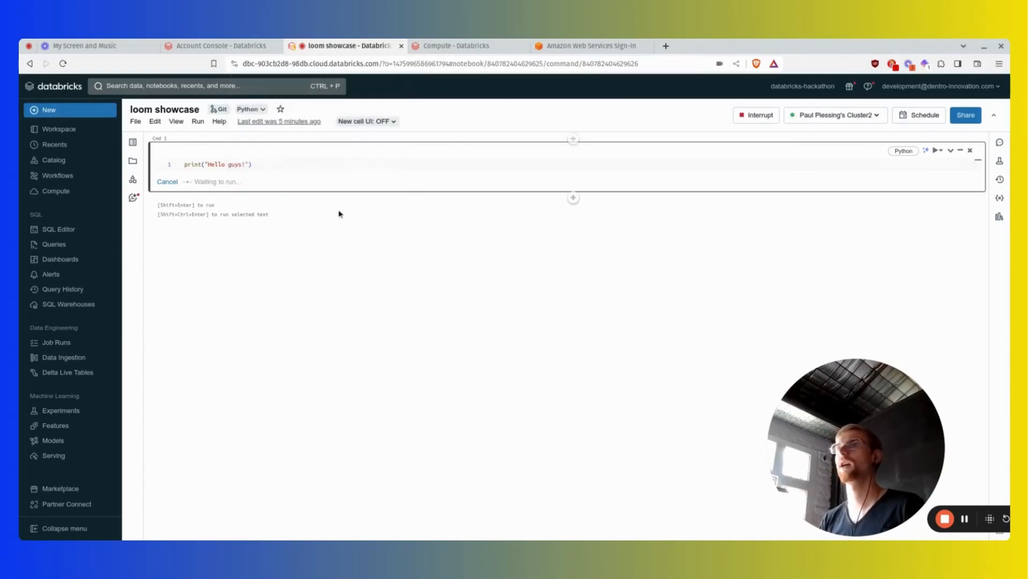
pyautogui.click(261, 163)
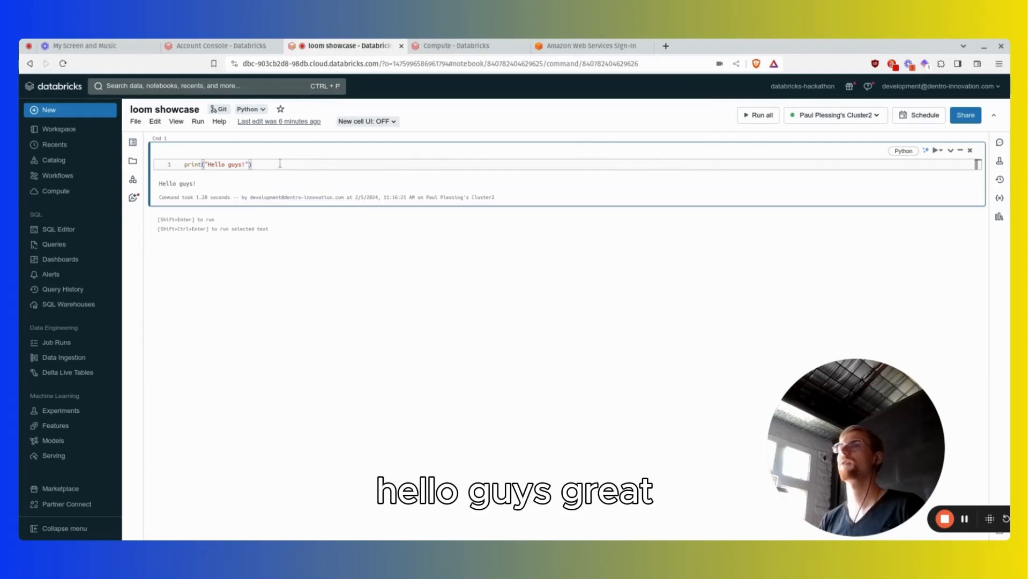
# Add a second cell containing print("hello again"), run it, and block the site's notifications.
pyautogui.click(575, 220)
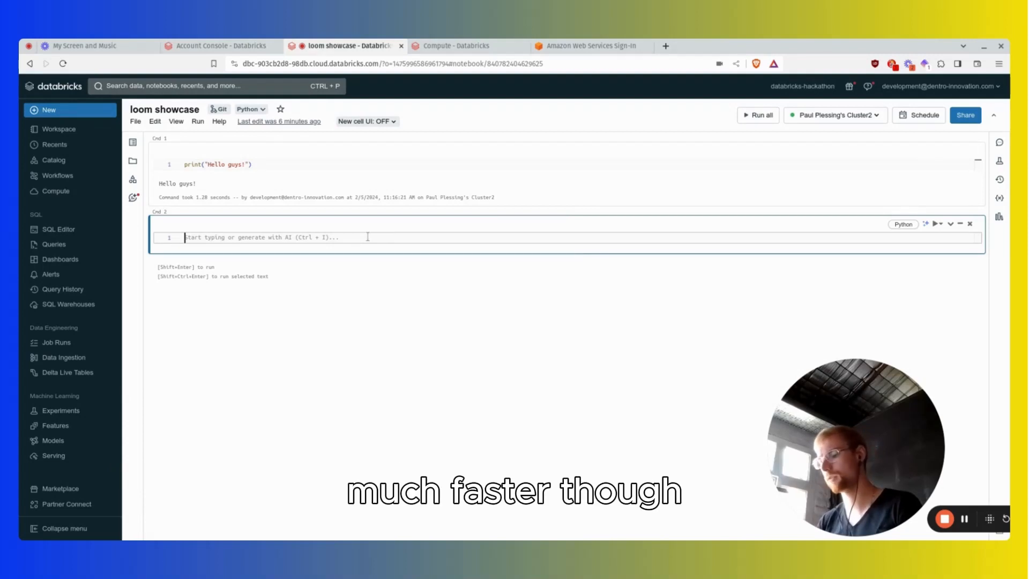
pyautogui.write('print(')
pyautogui.write('"hello again')
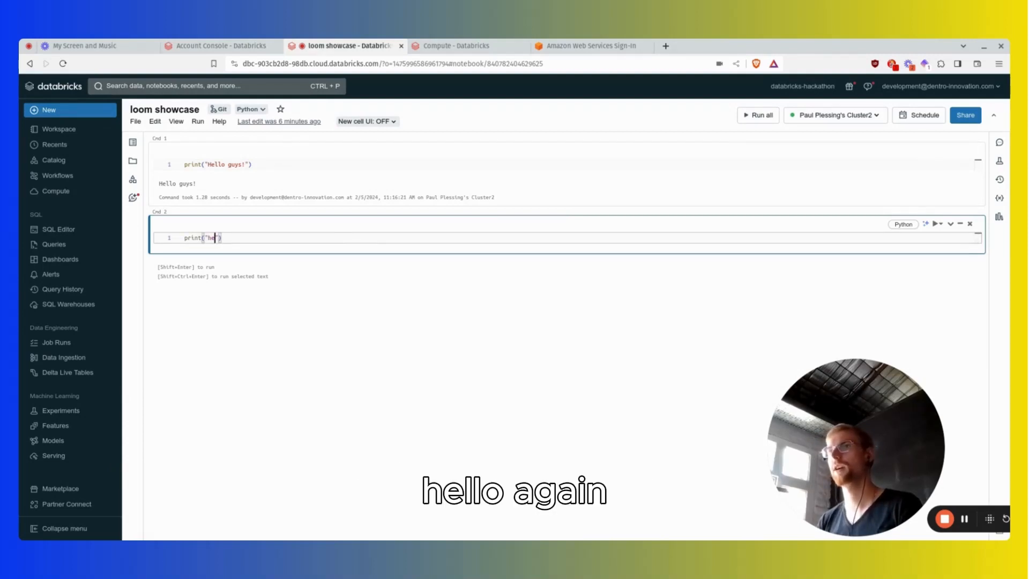
pyautogui.hotkey('shift', 'Return')
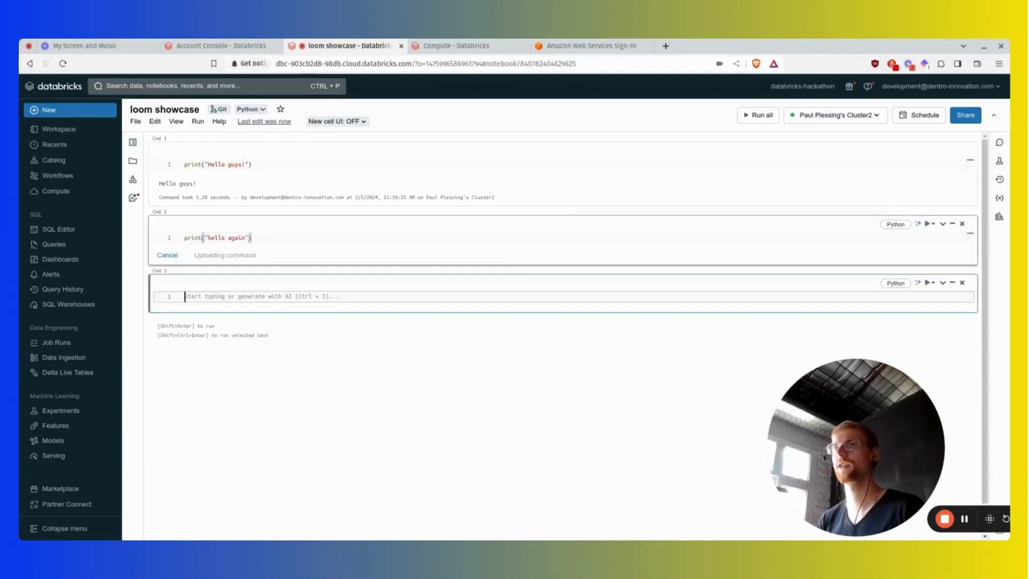
pyautogui.click(337, 146)
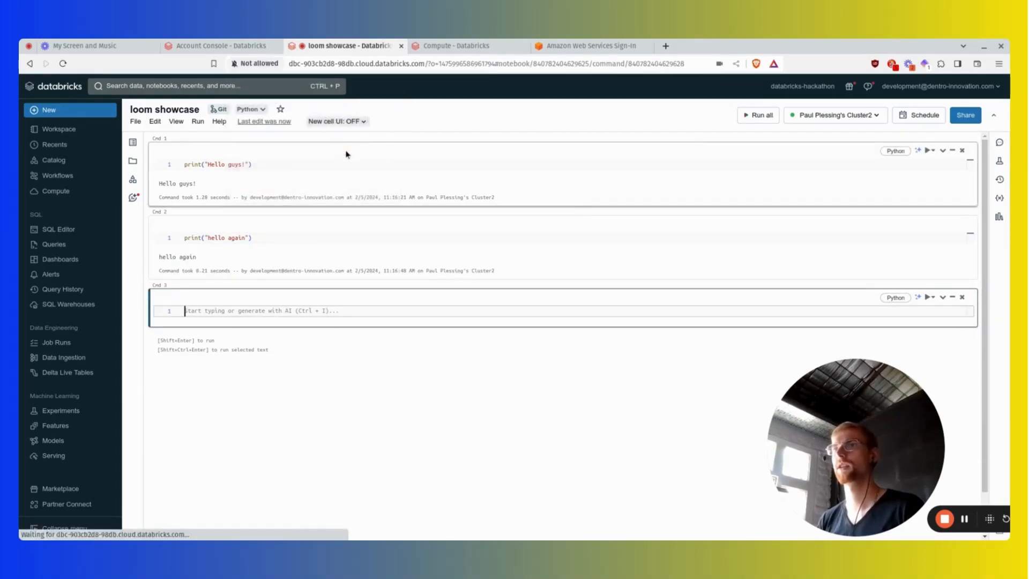
pyautogui.click(337, 313)
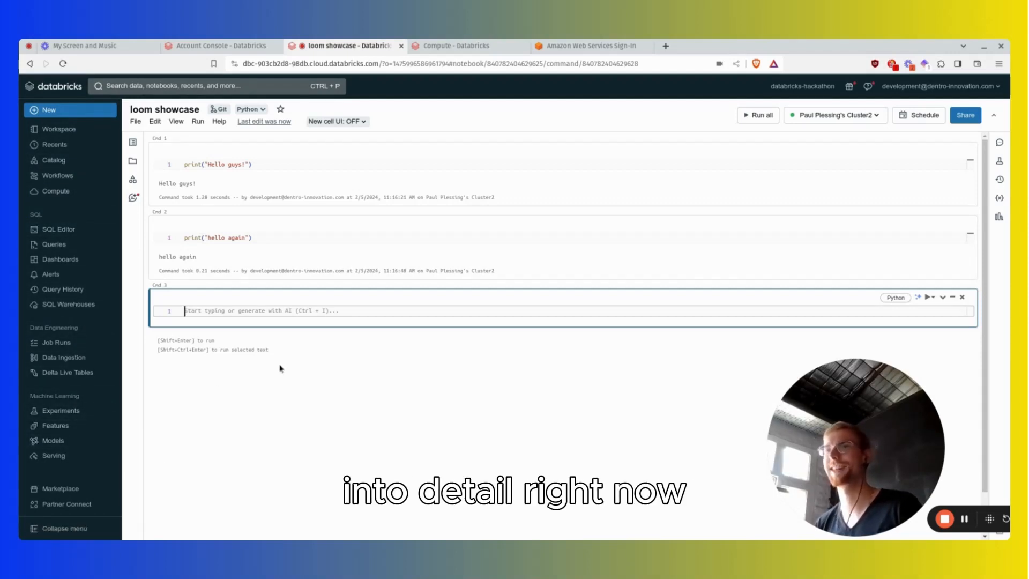
pyautogui.click(966, 522)
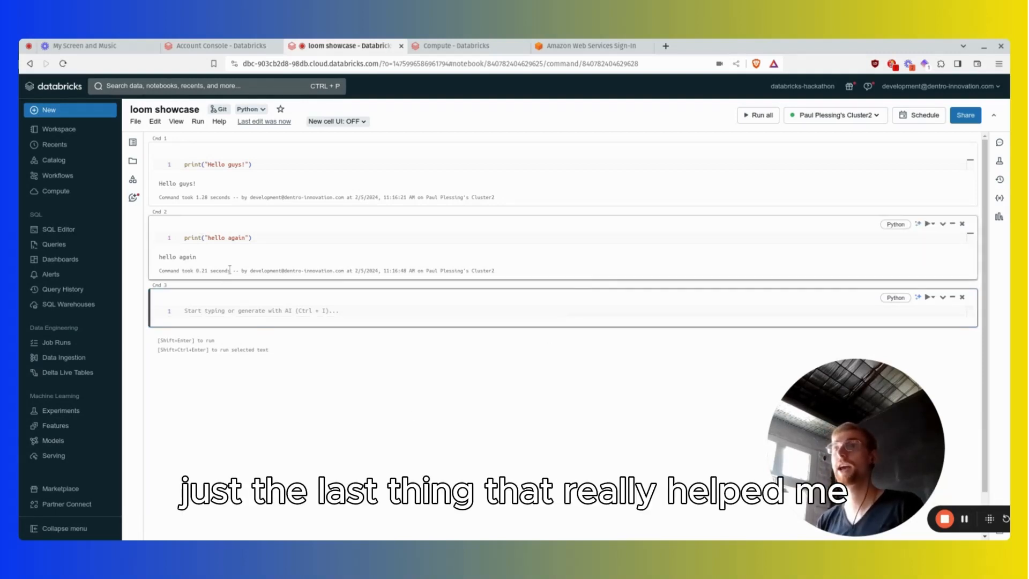
pyautogui.click(262, 238)
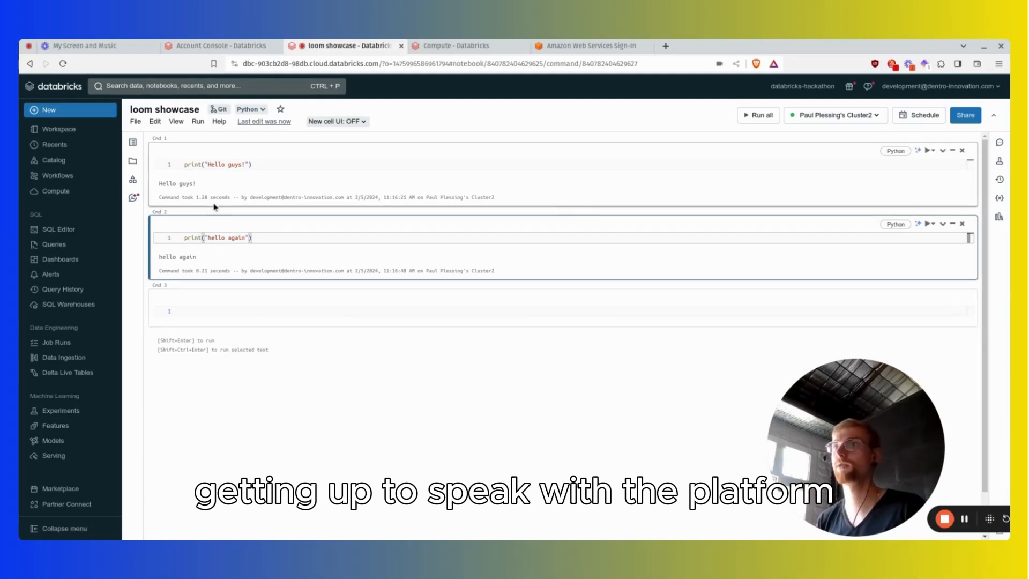
# Open the Databricks Assistant in the notebook and ask it "How to create a delta table?".
pyautogui.click(133, 198)
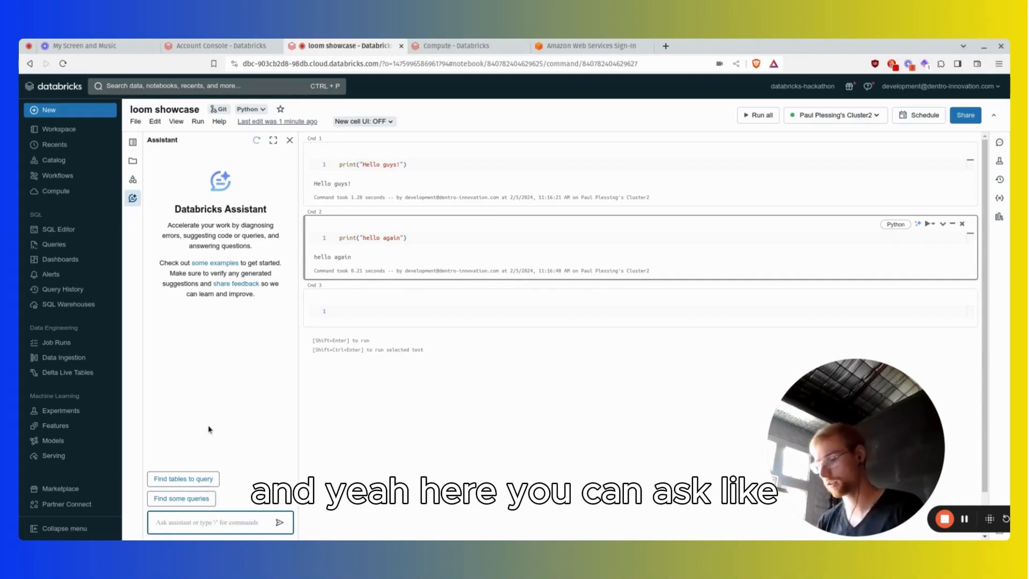
pyautogui.write('How to')
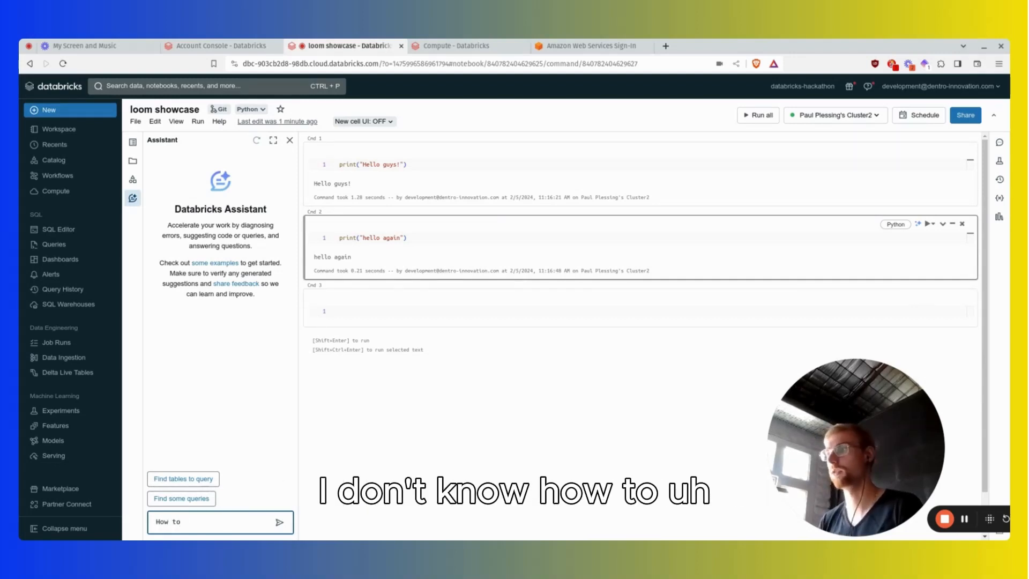
pyautogui.write(' create a delta ')
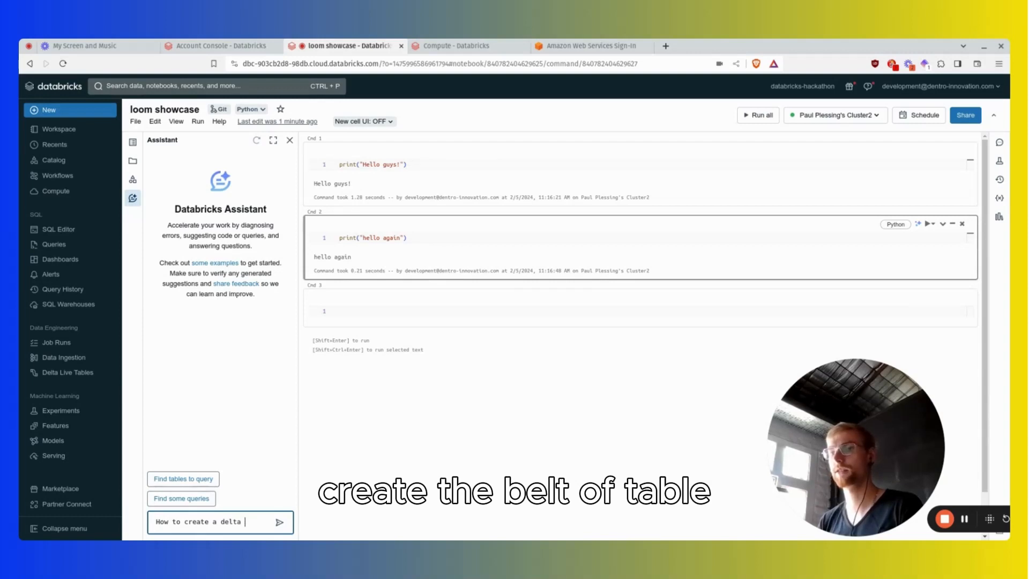
pyautogui.write('table?')
pyautogui.press('Return')
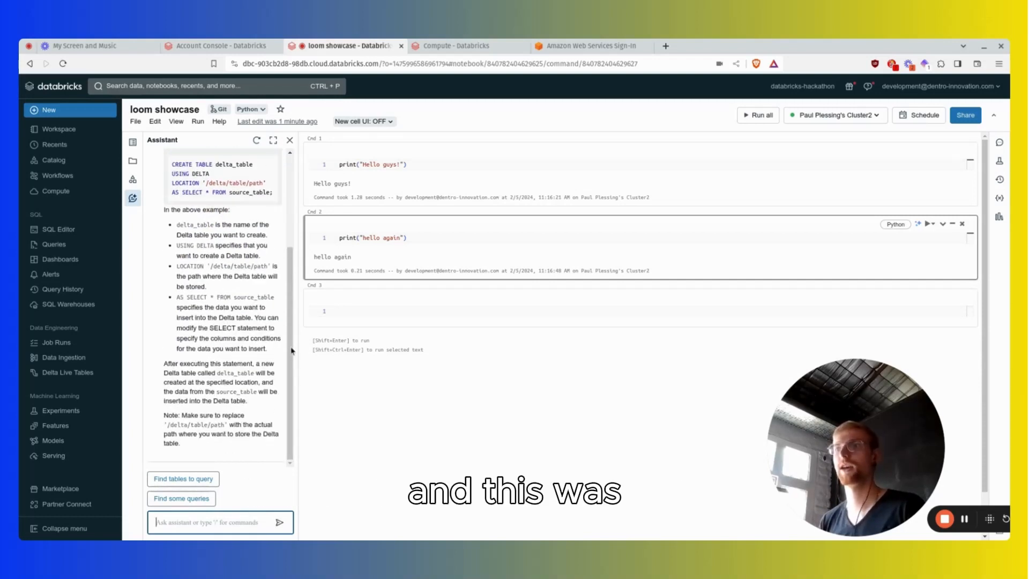
# Widen the assistant pane and read through its answer on creating a Delta table, including the SQL example and notes.
pyautogui.moveTo(297, 348); pyautogui.dragTo(365, 348)
pyautogui.scroll(2, 293, 348)
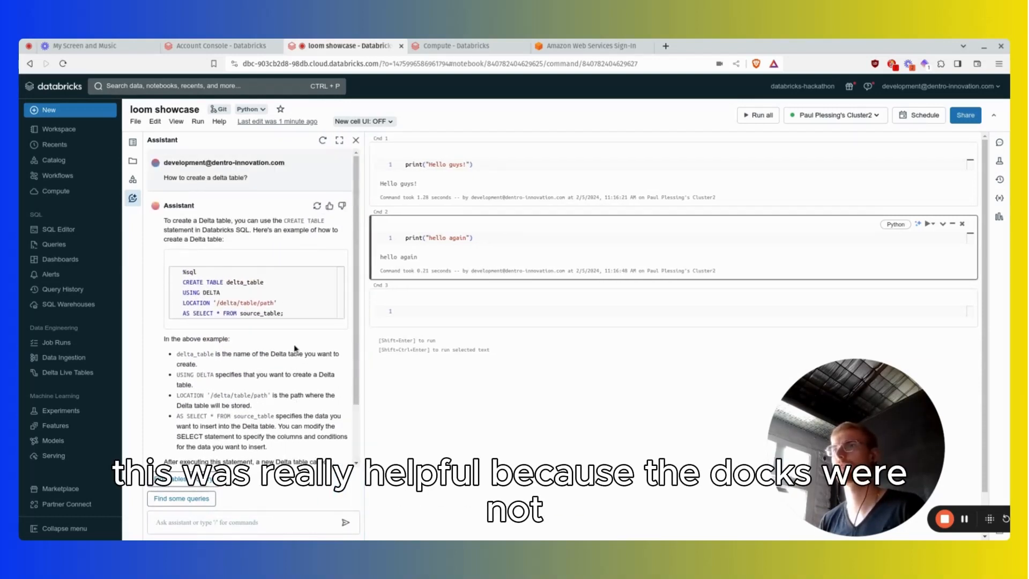
pyautogui.scroll(-2, 293, 349)
pyautogui.scroll(2, 294, 348)
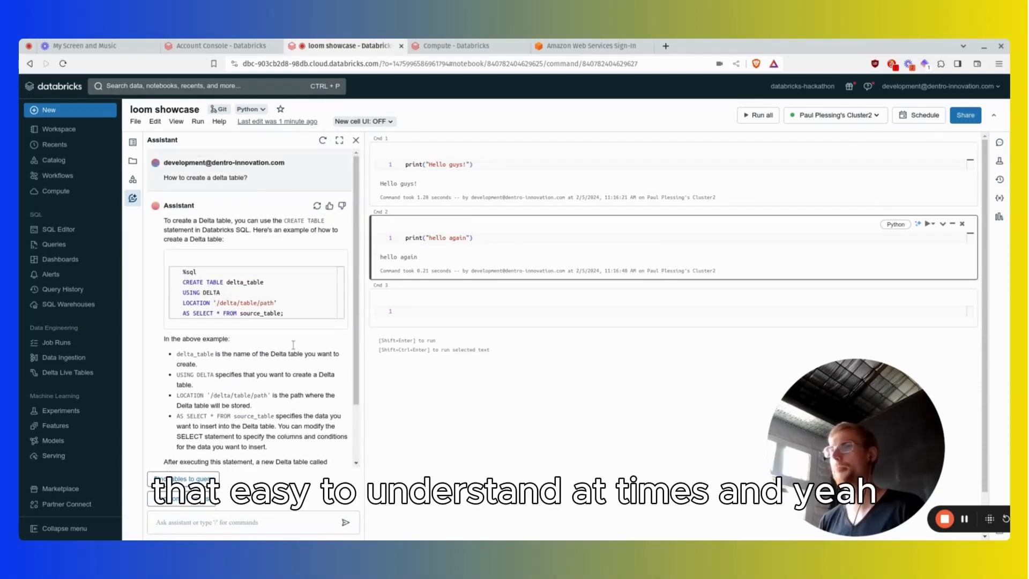
pyautogui.scroll(-2, 293, 348)
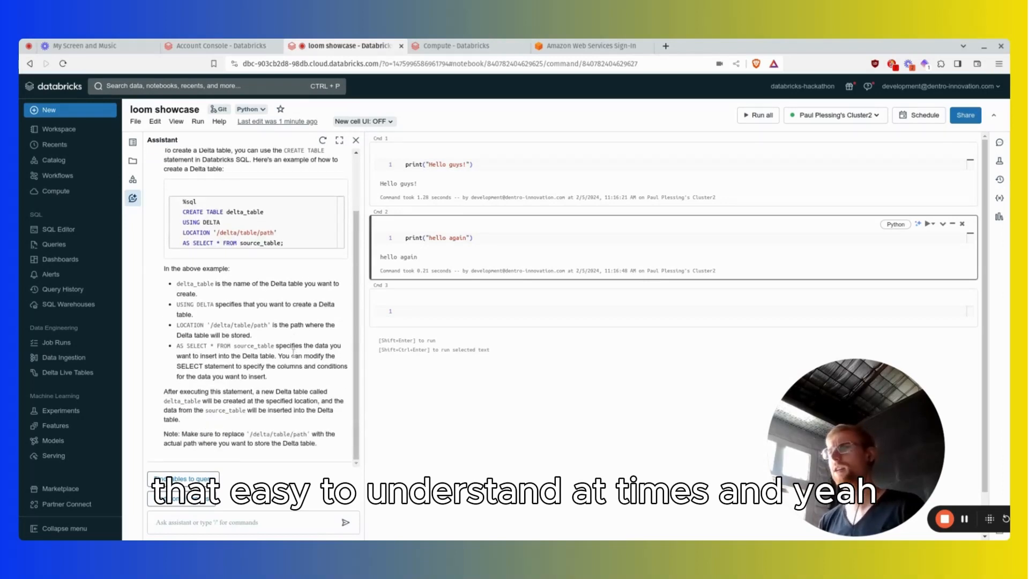
pyautogui.scroll(2, 291, 358)
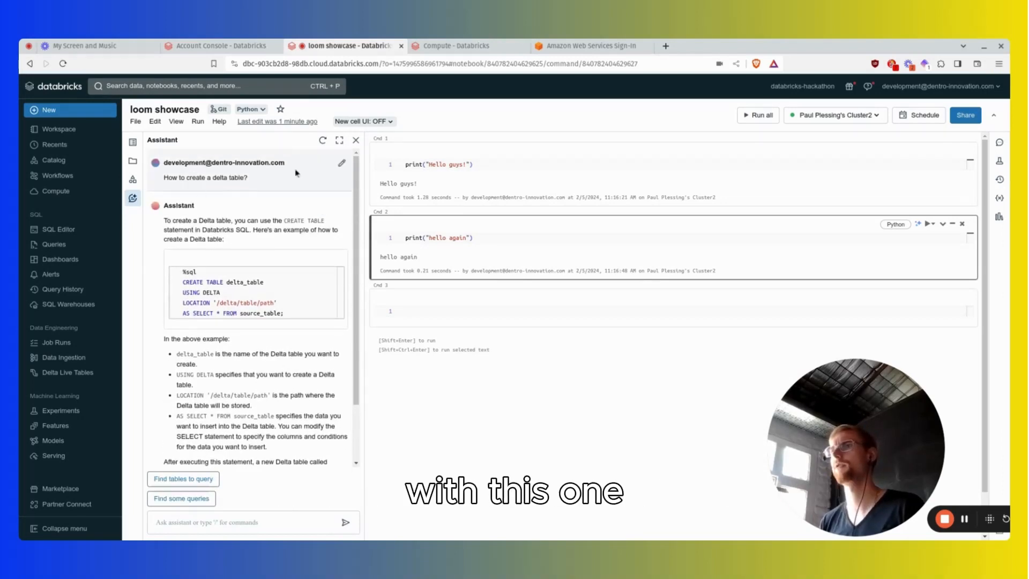
pyautogui.scroll(-3, 303, 358)
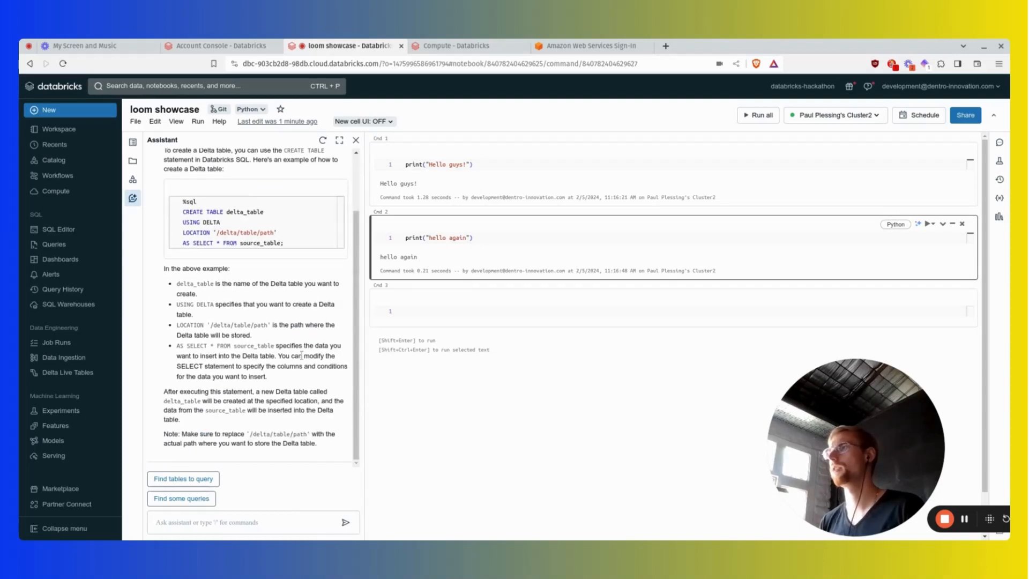